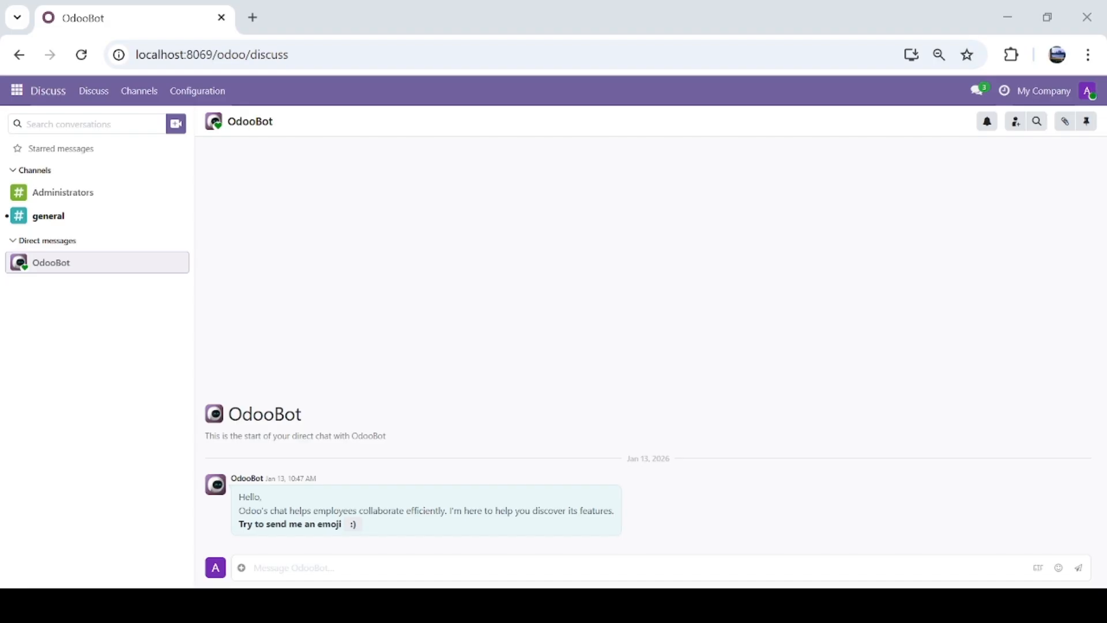
Step: Create a new company contact named PT Semoga Sukses in Contacts
{"action": "left_click", "coordinate": [15, 91]}
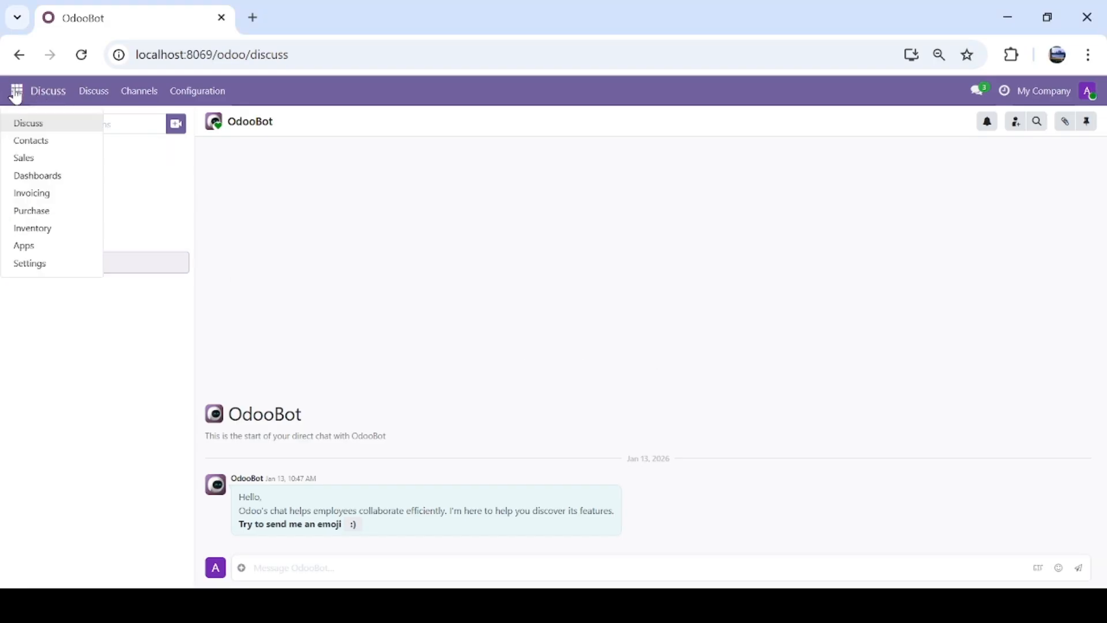
{"action": "left_click", "coordinate": [54, 249]}
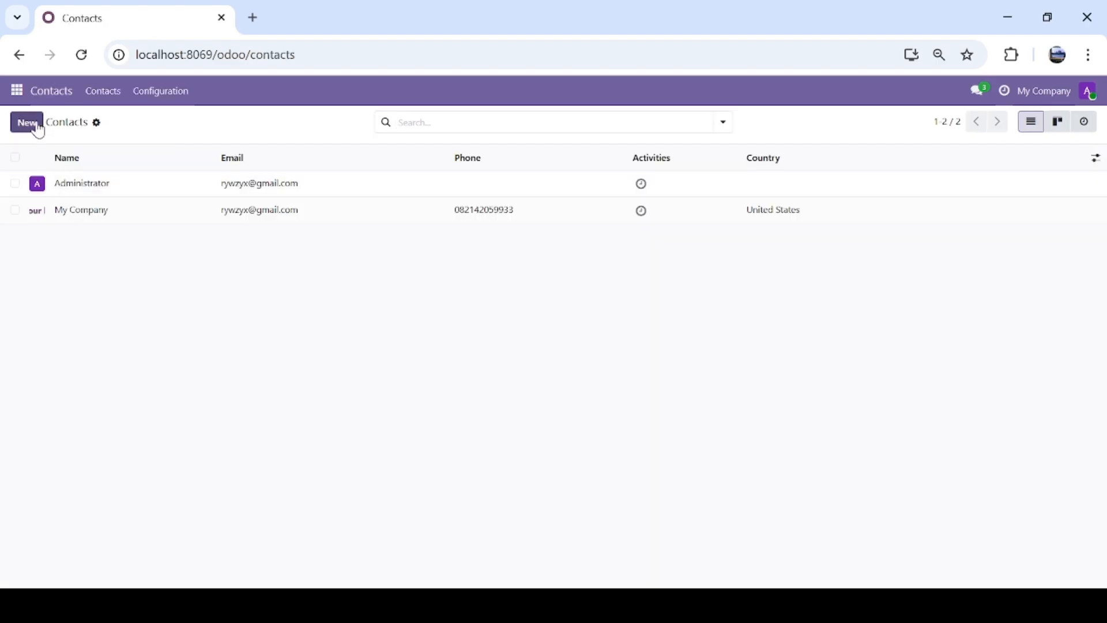
{"action": "left_click", "coordinate": [26, 121]}
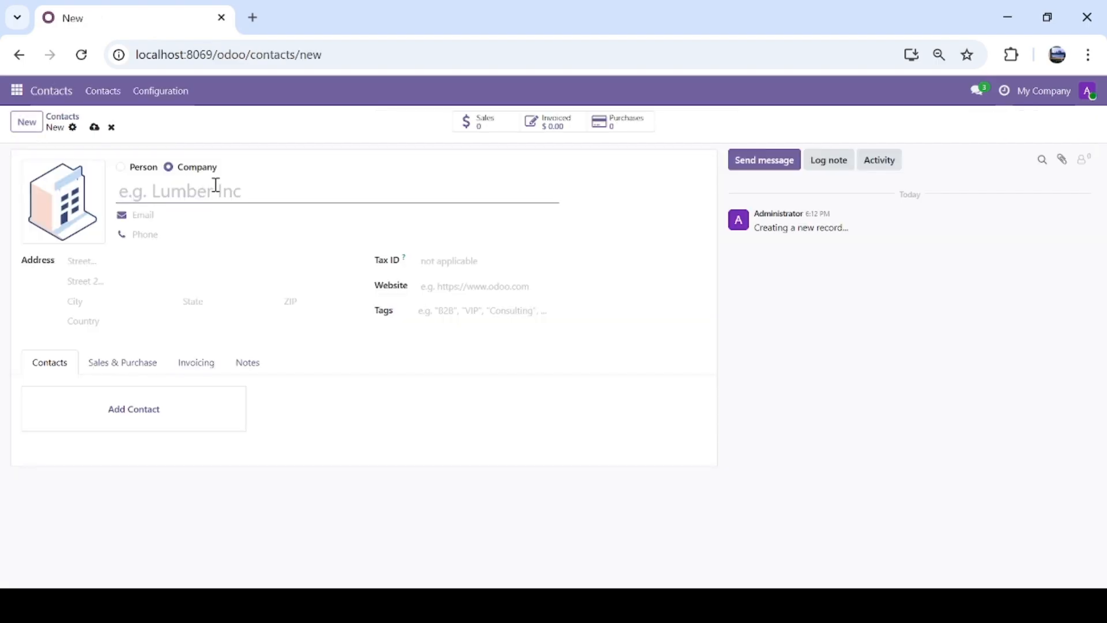
{"action": "type", "text": "PT"}
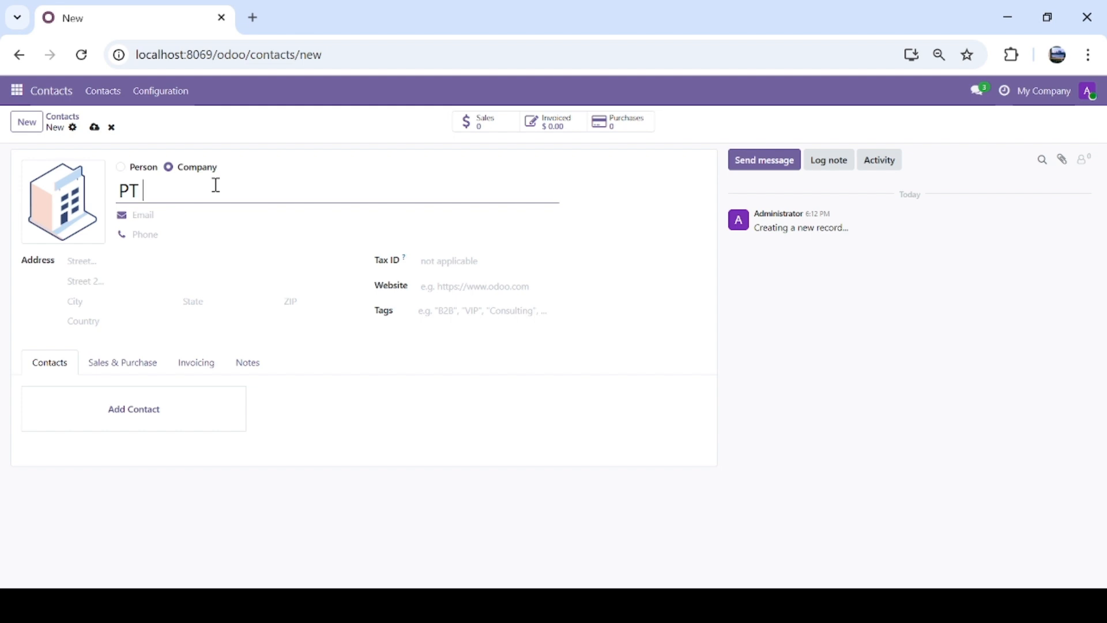
{"action": "type", "text": " Semoga Sukses"}
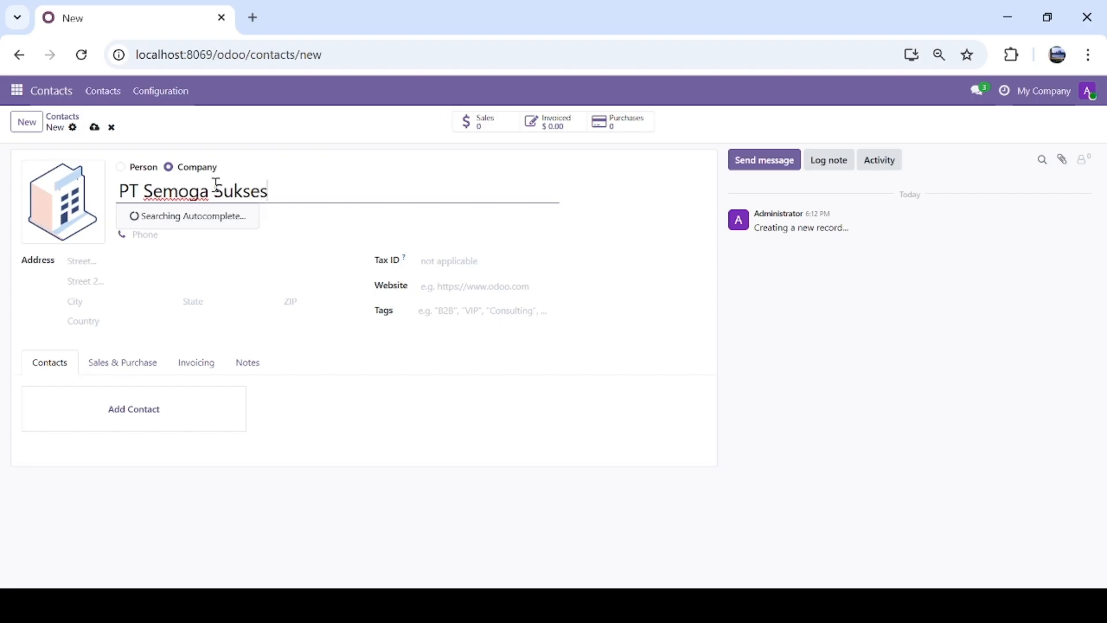
Step: Save the current contact and create another company contact named PT Abadi Jaya
{"action": "left_click", "coordinate": [28, 122]}
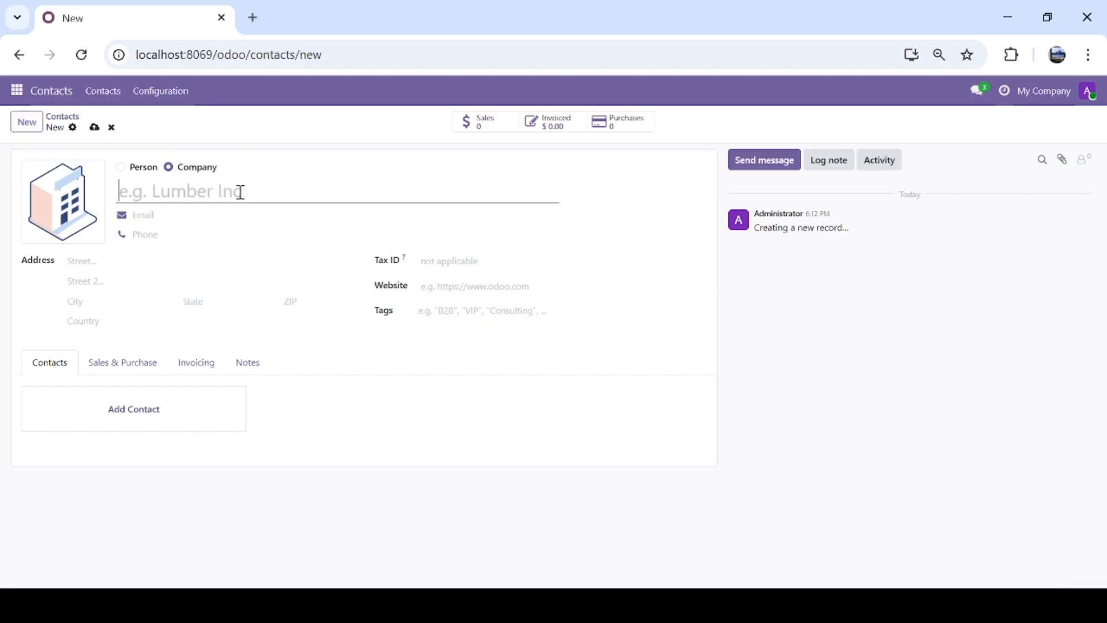
{"action": "type", "text": "PT"}
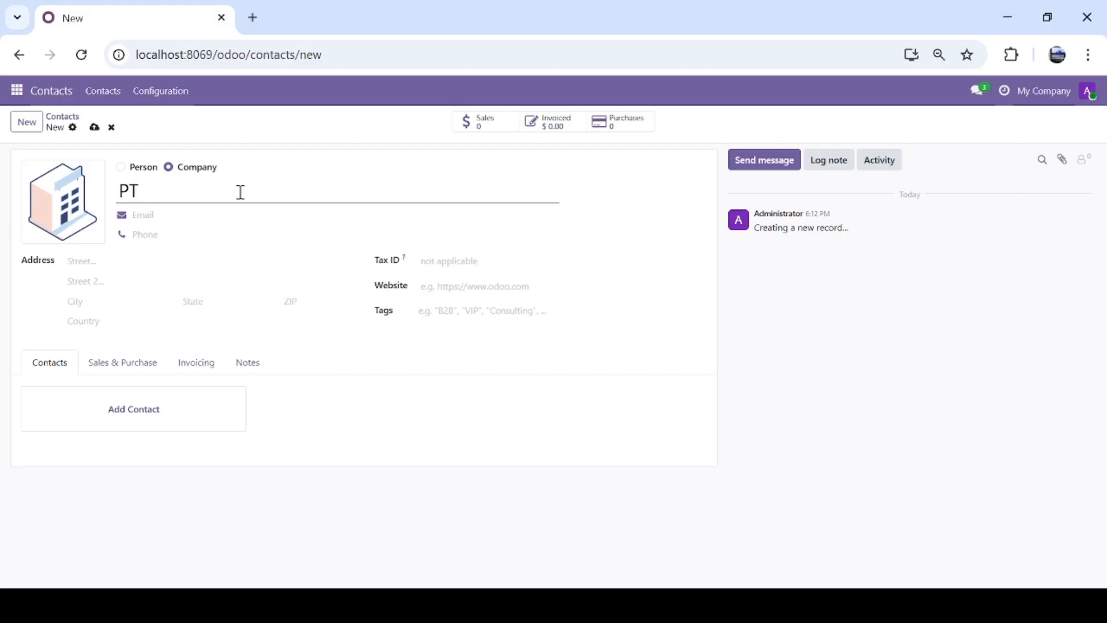
{"action": "type", "text": " Abadi J"}
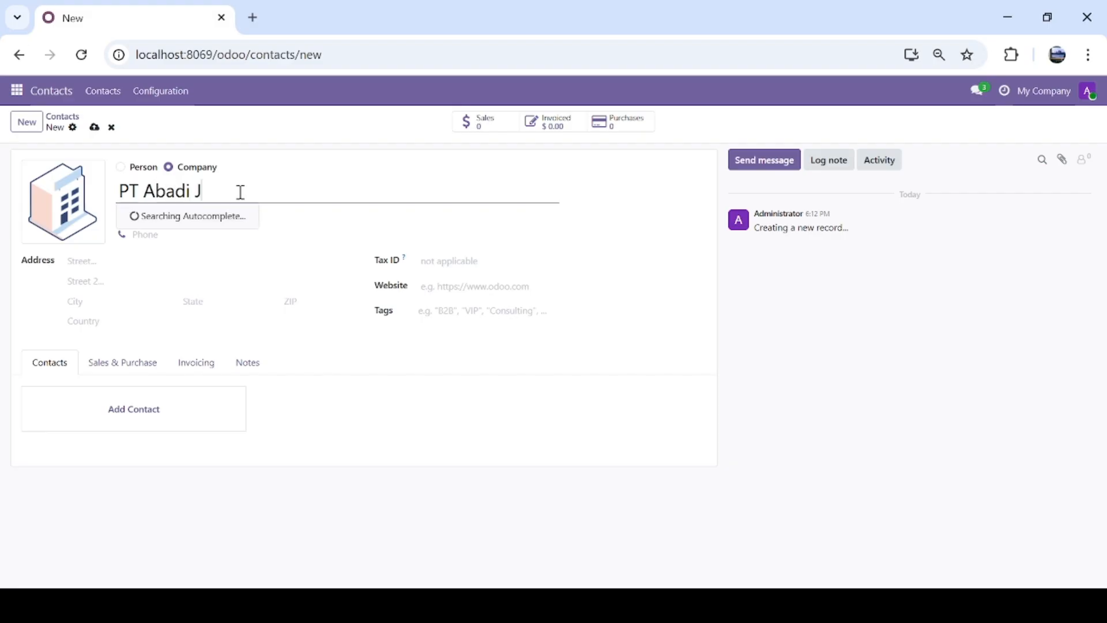
{"action": "type", "text": "aya"}
Step: Create two more company contacts named CV Kusuma and CV Murah Rejeki
{"action": "left_click", "coordinate": [24, 122]}
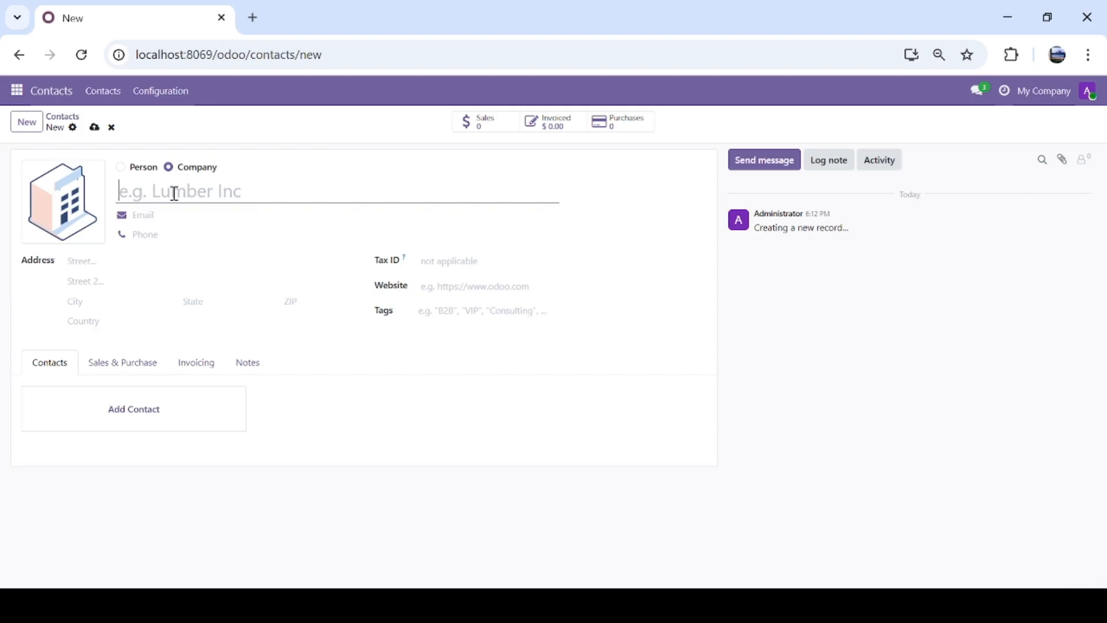
{"action": "type", "text": "CV Kusuma"}
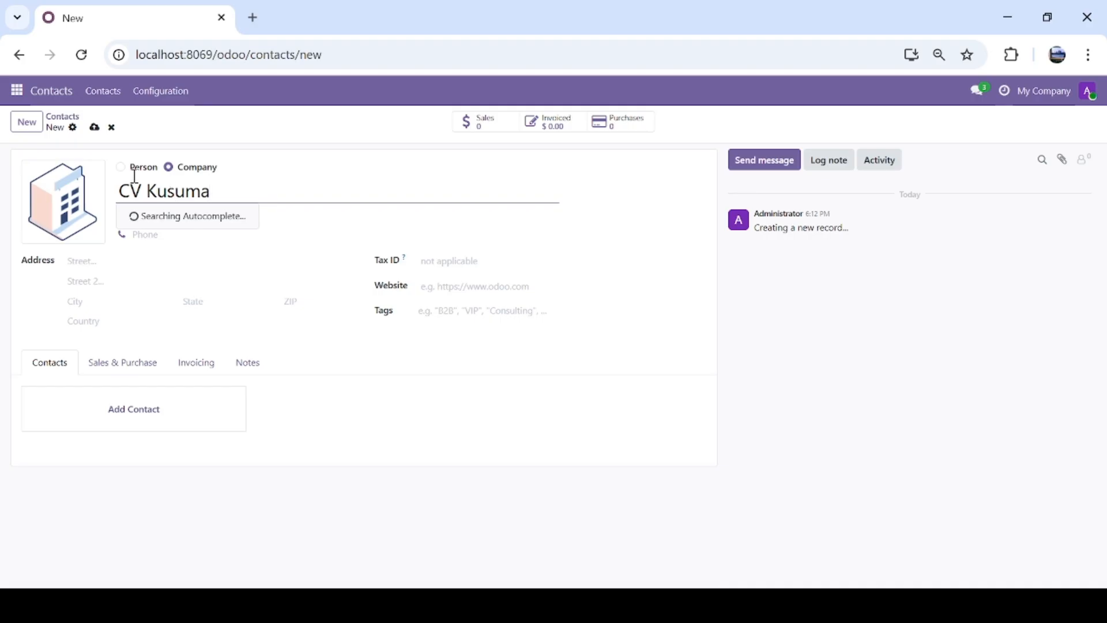
{"action": "left_click", "coordinate": [35, 133]}
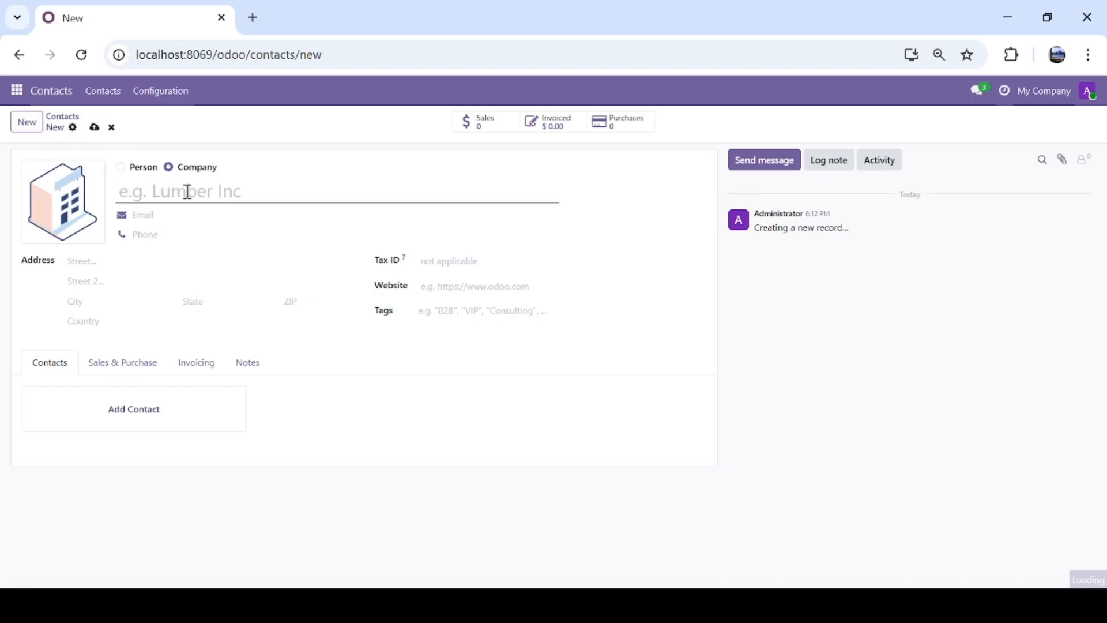
{"action": "type", "text": "CV"}
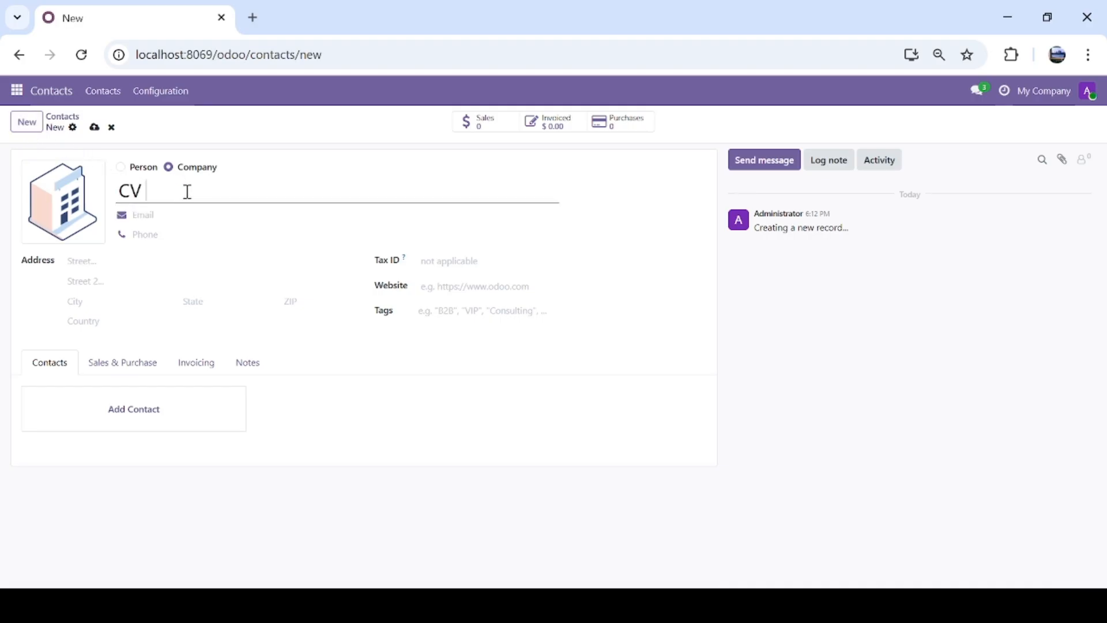
{"action": "type", "text": " Mura"}
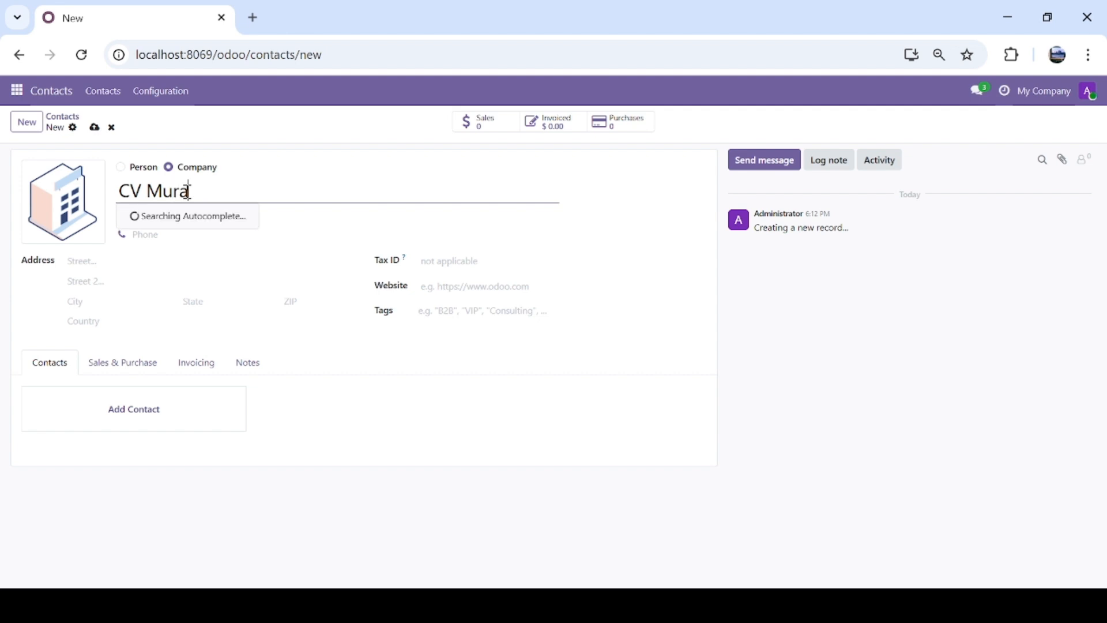
{"action": "type", "text": "h Rejeki"}
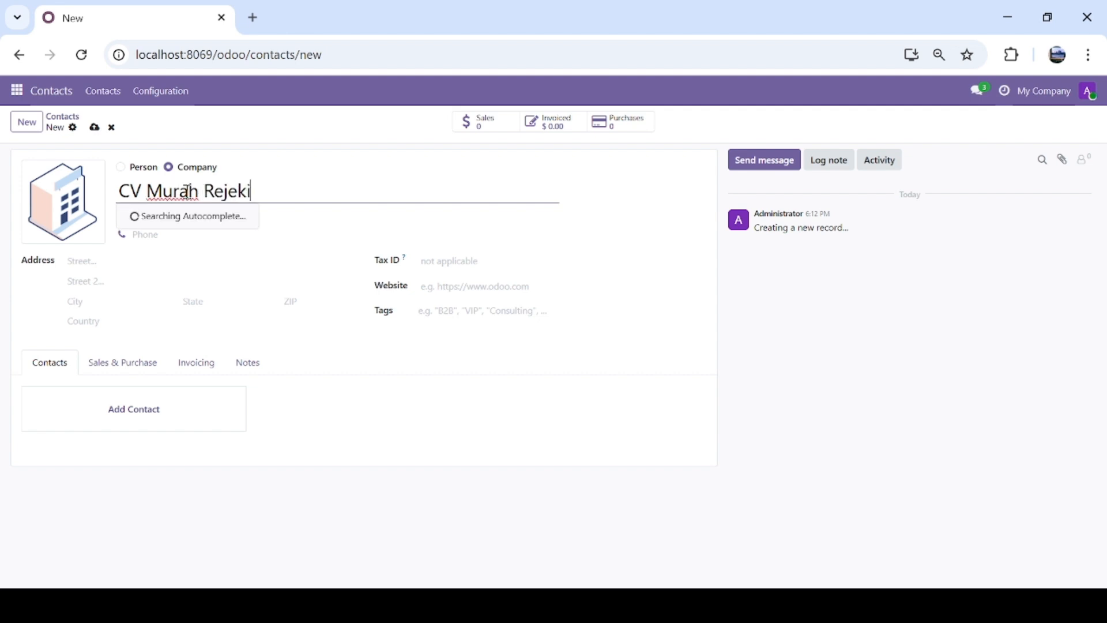
Step: Create the company contact CV Makmur Abadi, save it and return to the contacts list
{"action": "left_click", "coordinate": [27, 122]}
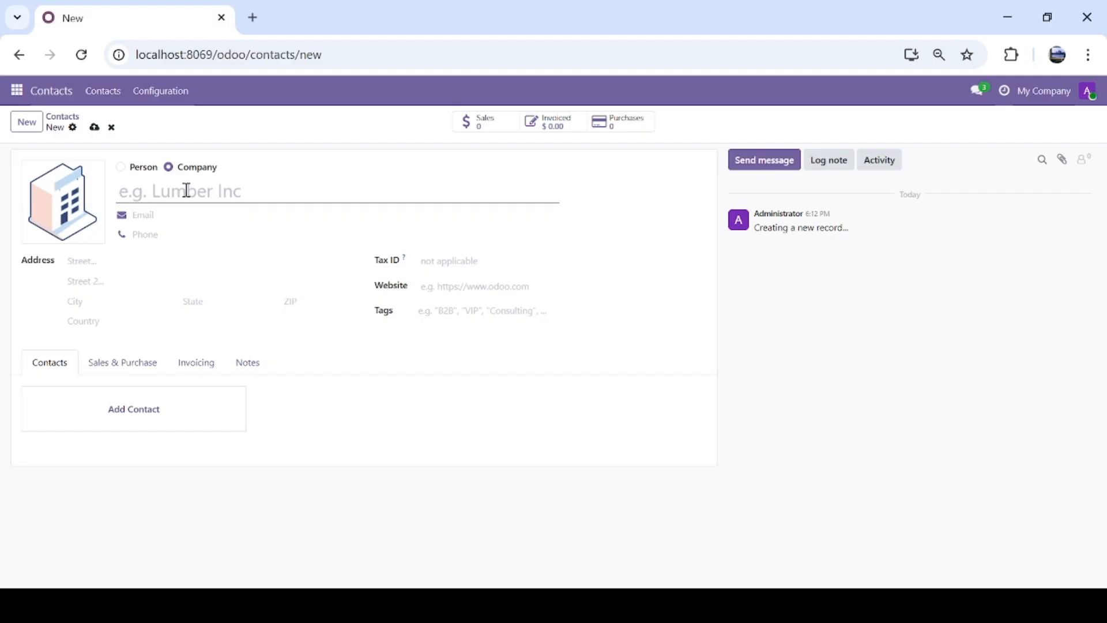
{"action": "type", "text": "CV Mak"}
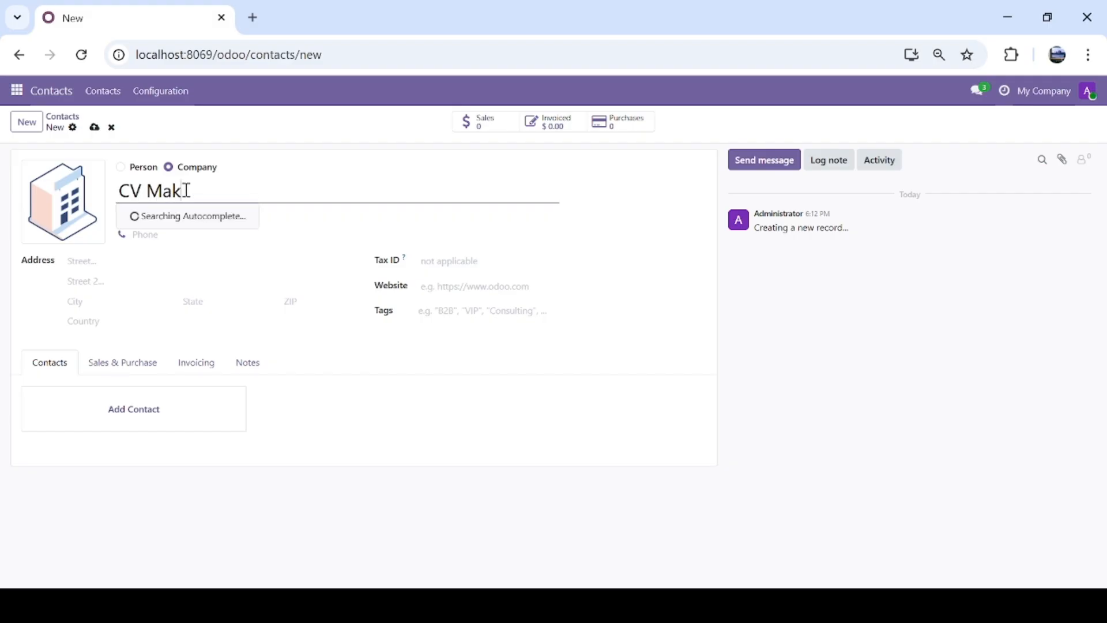
{"action": "type", "text": "mur Abadi"}
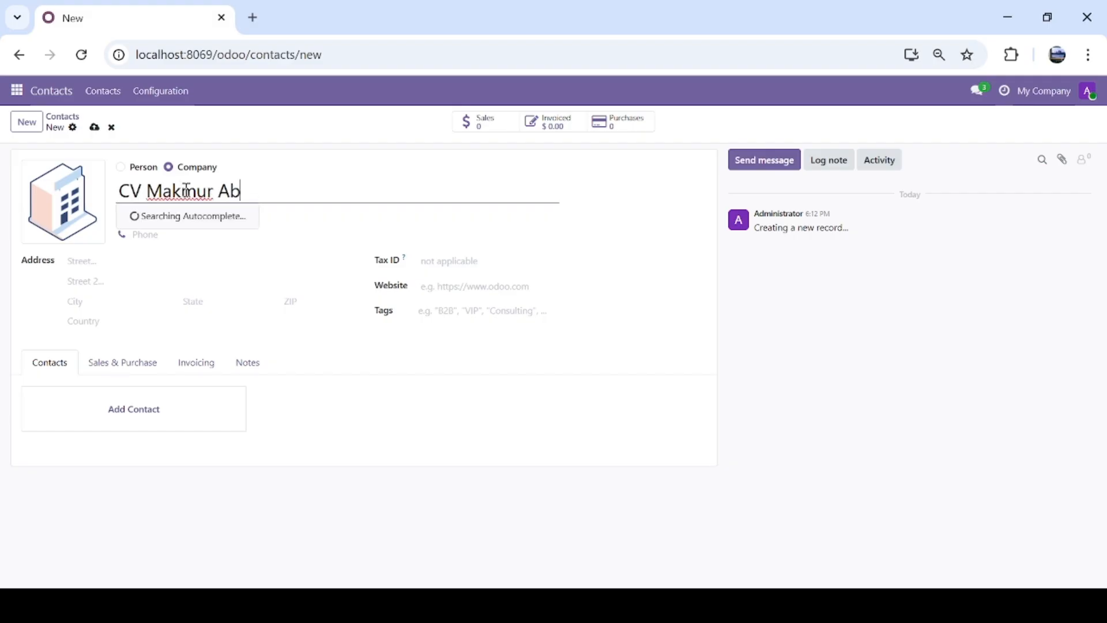
{"action": "left_click", "coordinate": [27, 121]}
{"action": "left_click", "coordinate": [63, 117]}
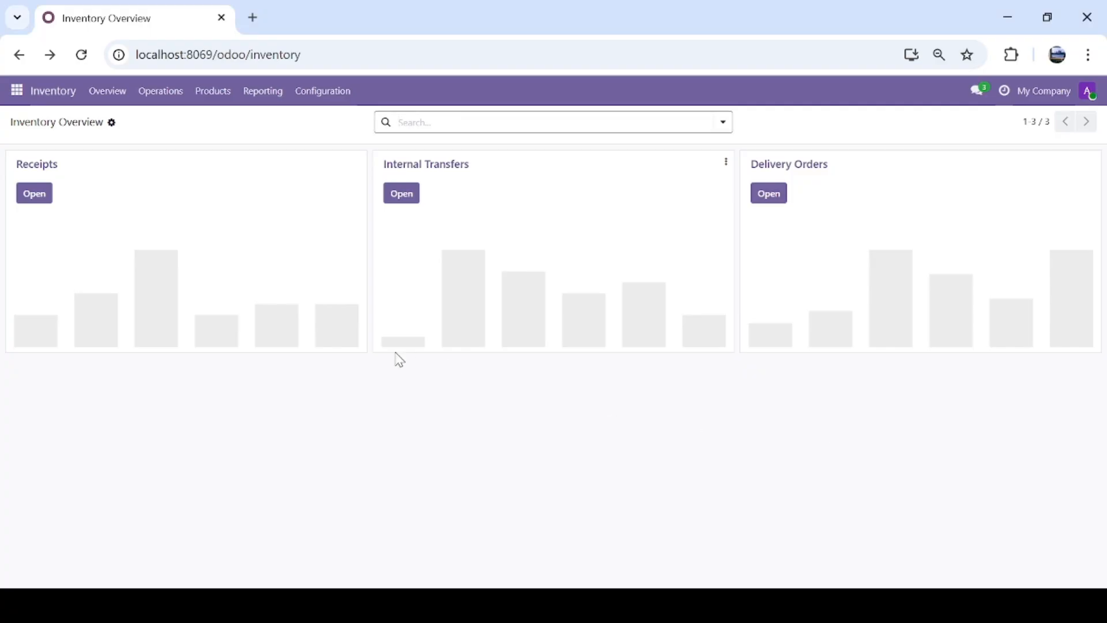
Step: Create a new warehouse in the Inventory configuration and name it Gudang PT TAT
{"action": "left_click", "coordinate": [311, 103]}
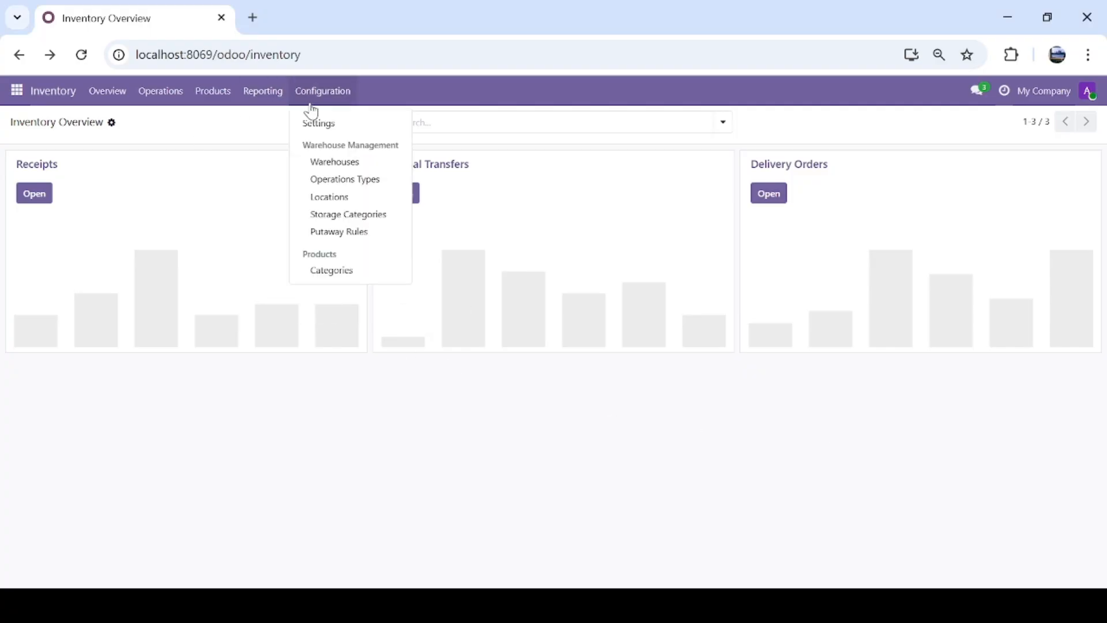
{"action": "left_click", "coordinate": [318, 164]}
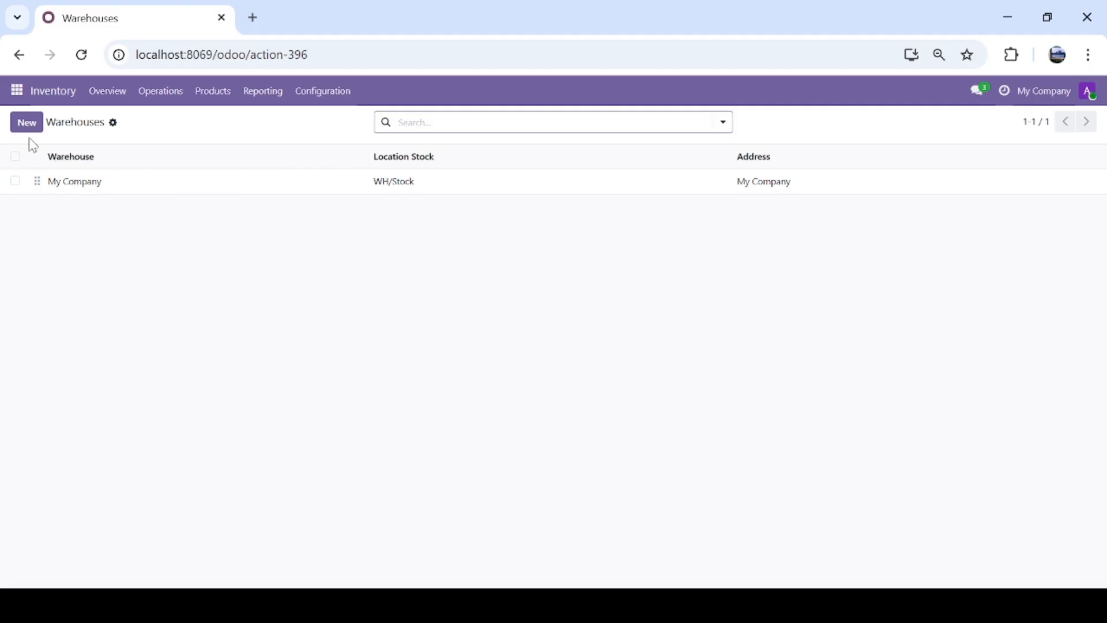
{"action": "left_click", "coordinate": [25, 122]}
{"action": "key", "text": "ctrl+a"}
{"action": "key", "text": "BackSpace"}
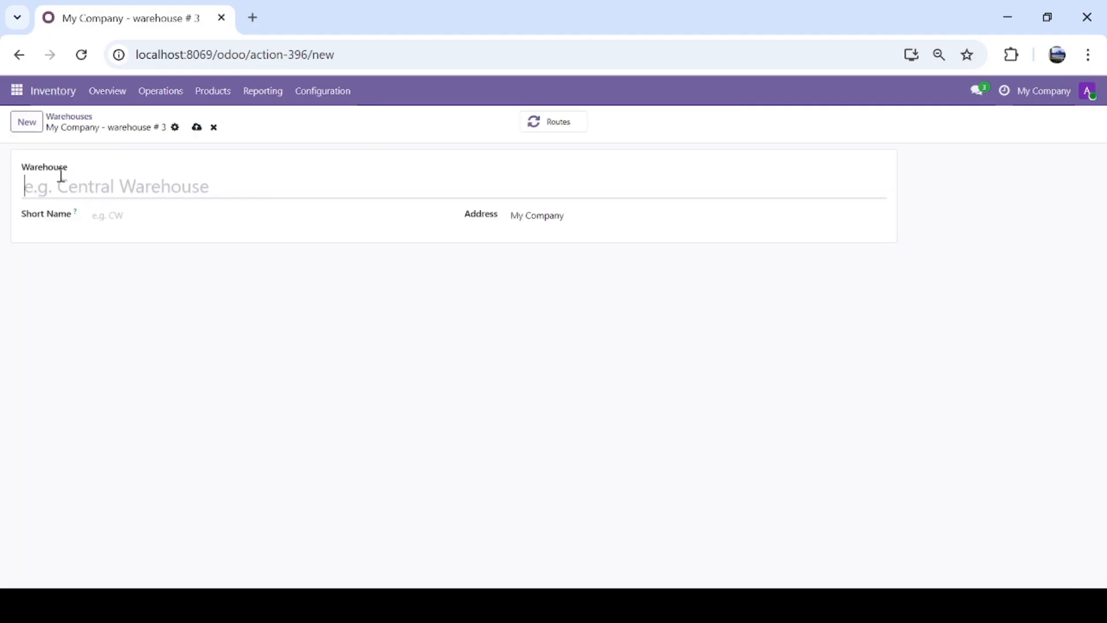
{"action": "type", "text": "GU"}
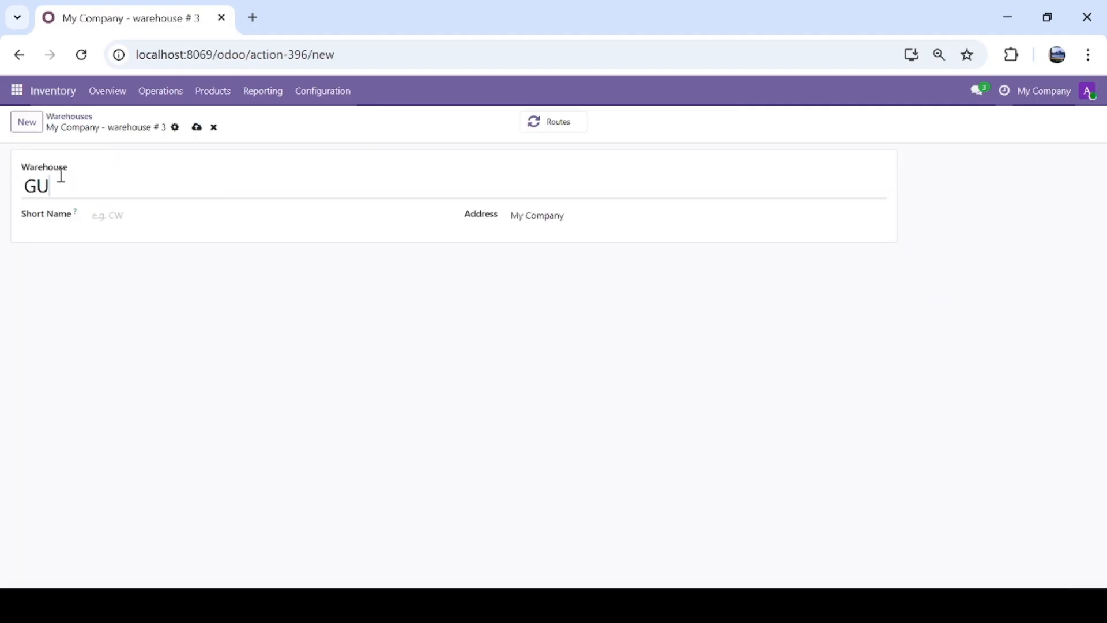
{"action": "type", "text": "udang PT"}
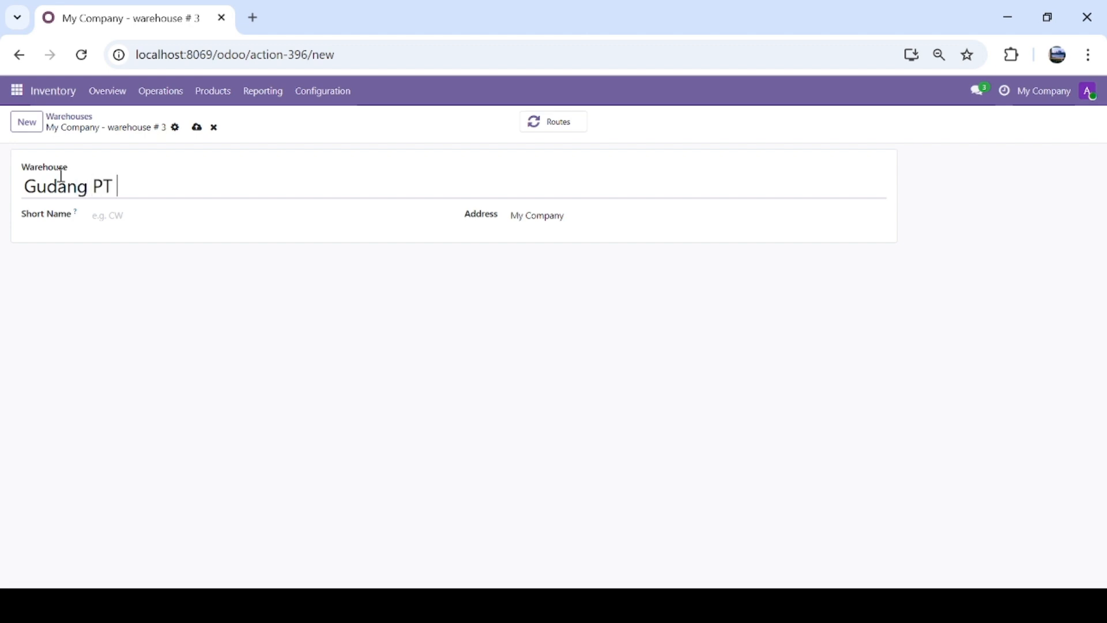
{"action": "type", "text": " TAT"}
Step: Set the new warehouse's short name to GTAT, save it and return to the warehouse list
{"action": "left_click", "coordinate": [129, 214]}
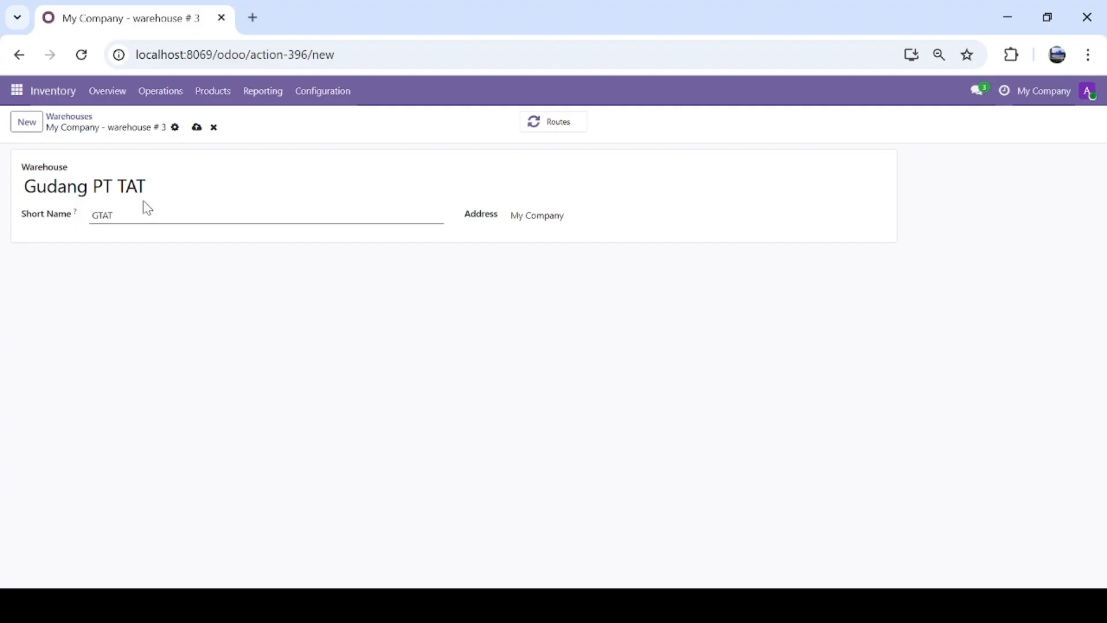
{"action": "left_click", "coordinate": [27, 123]}
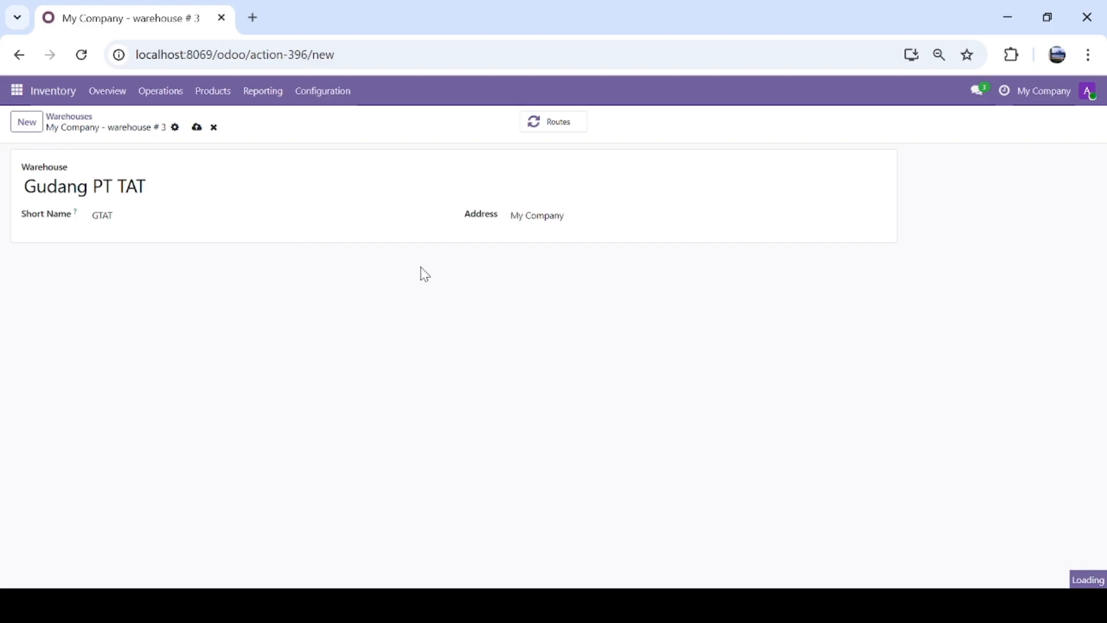
{"action": "left_click", "coordinate": [71, 121]}
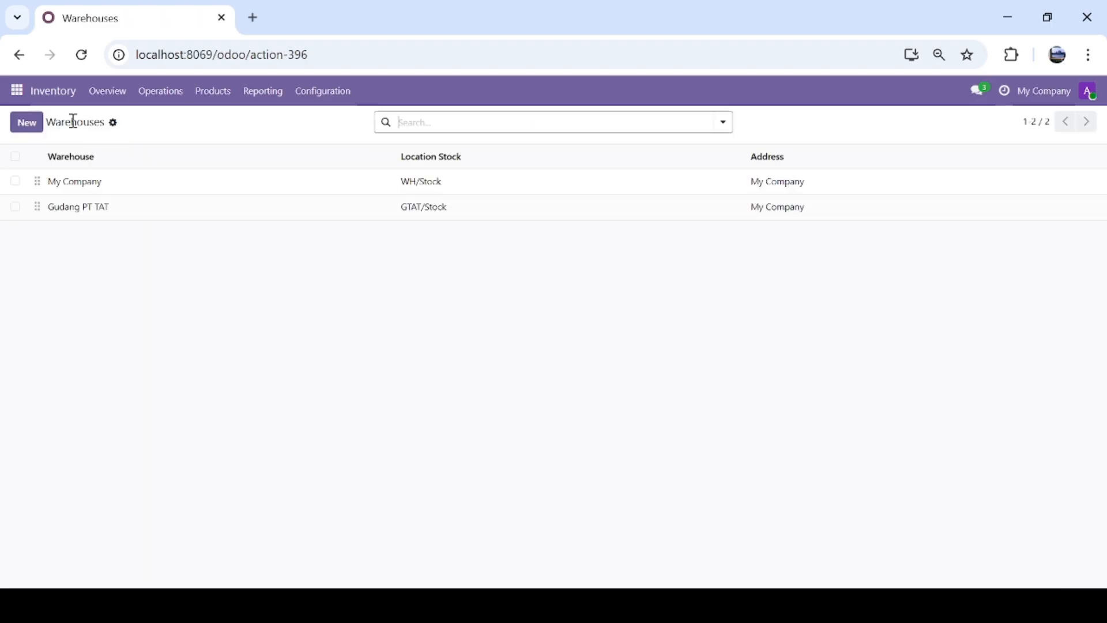
Step: Create a new inventory product named Controller
{"action": "left_click", "coordinate": [210, 99]}
{"action": "left_click", "coordinate": [211, 126]}
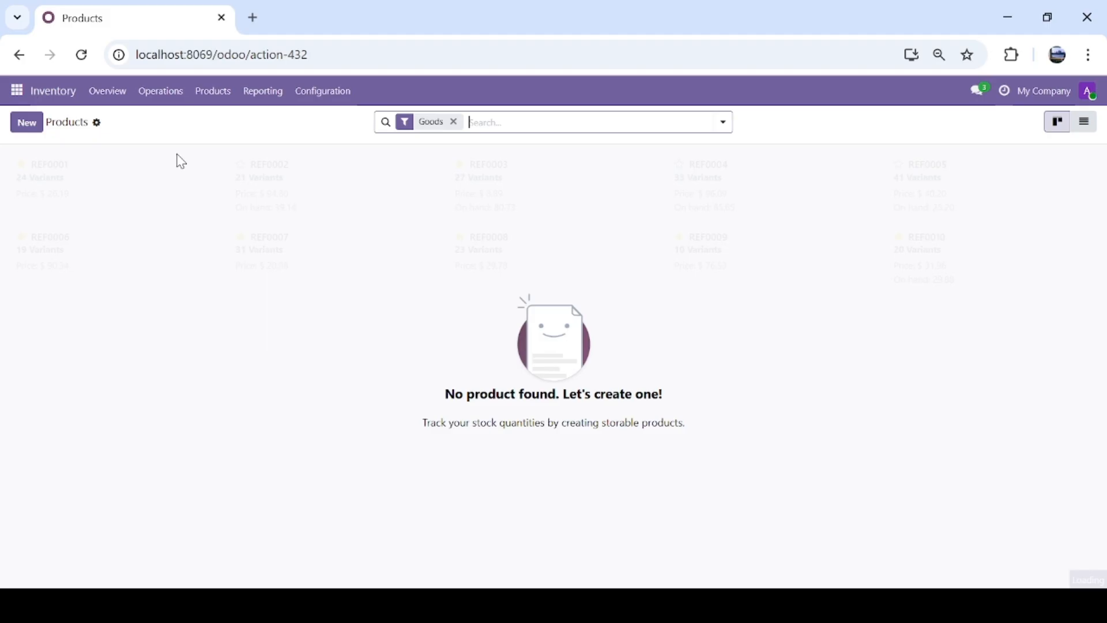
{"action": "left_click", "coordinate": [26, 123]}
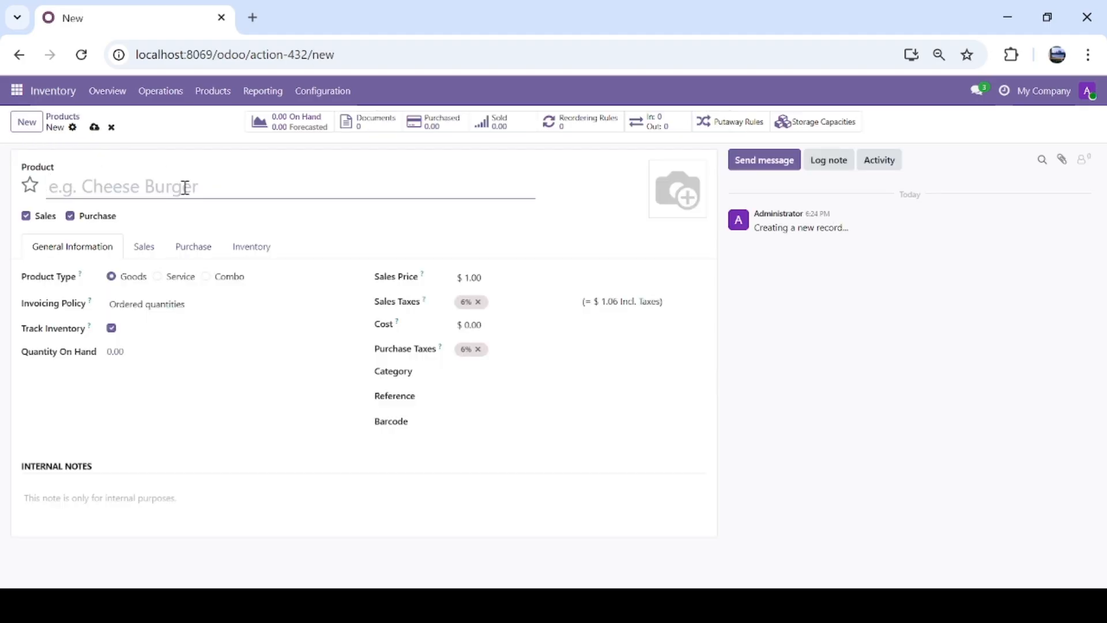
{"action": "type", "text": "CO"}
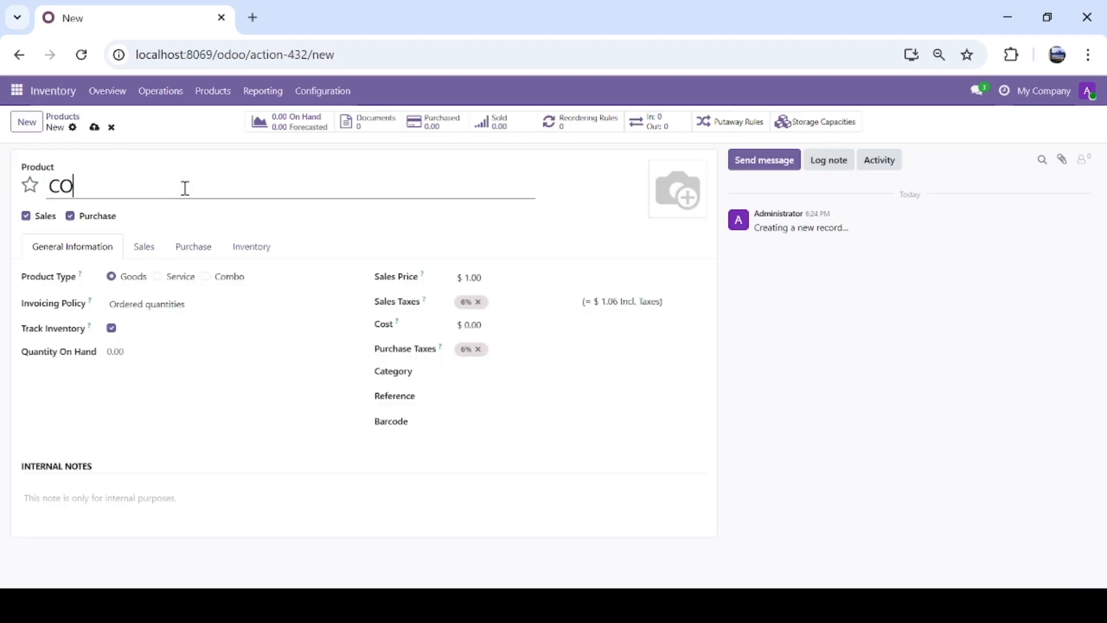
{"action": "type", "text": "ontrollw"}
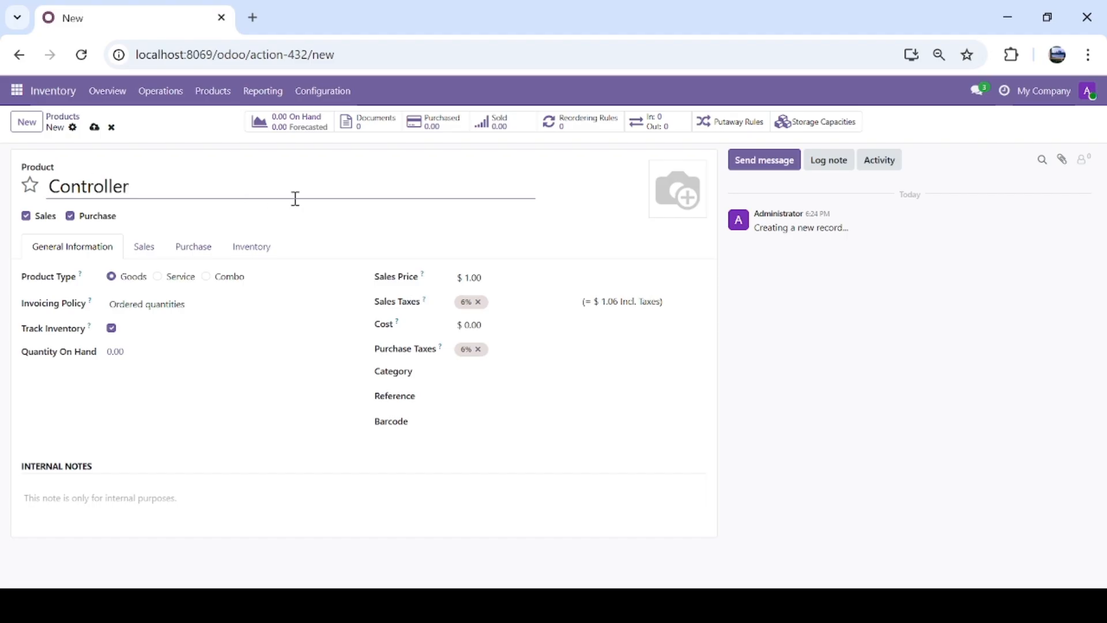
Step: Set the Controller product's sales price to $25 and its cost to $10
{"action": "left_click", "coordinate": [482, 276]}
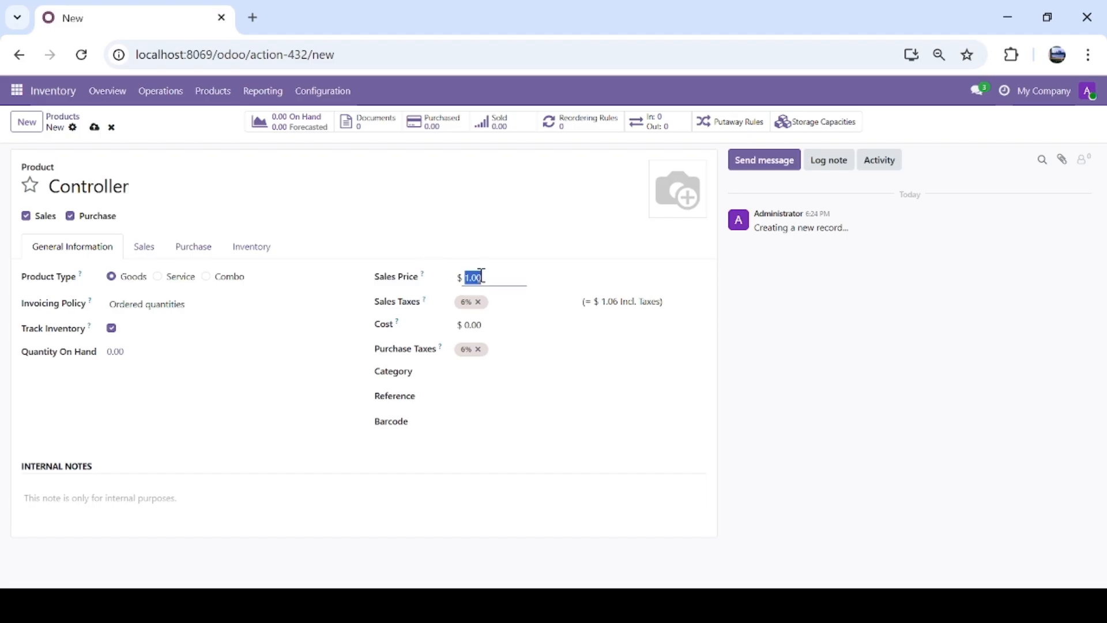
{"action": "type", "text": "25"}
{"action": "left_click", "coordinate": [478, 323]}
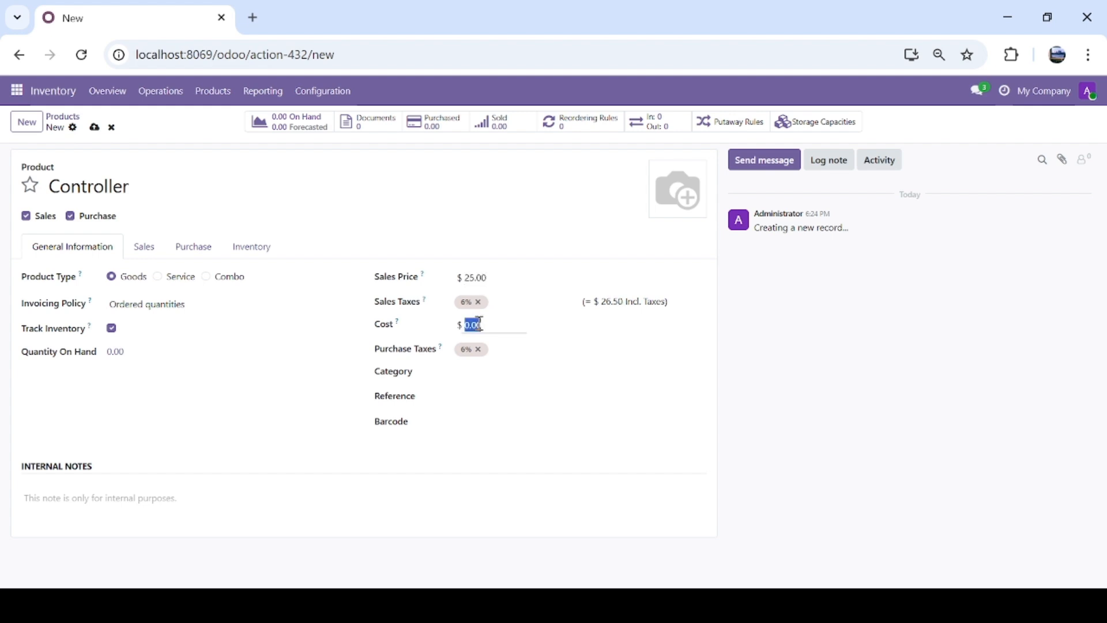
{"action": "type", "text": "10"}
Step: Record an on-hand quantity of 50 for the Controller product at location GTAT/Stock and save it
{"action": "left_click", "coordinate": [116, 360]}
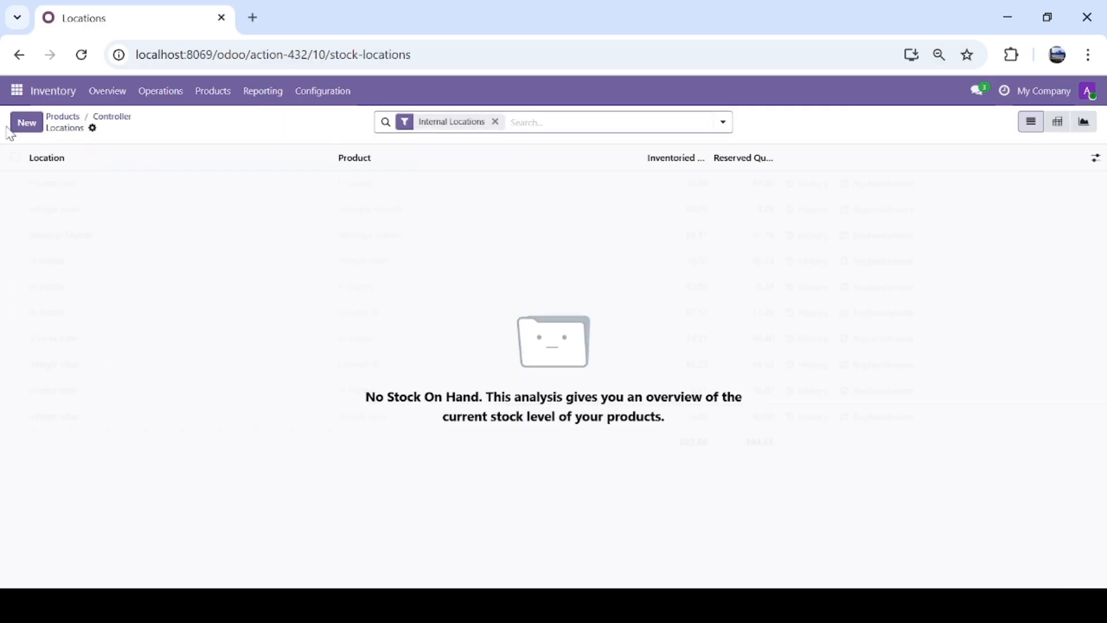
{"action": "left_click", "coordinate": [23, 125]}
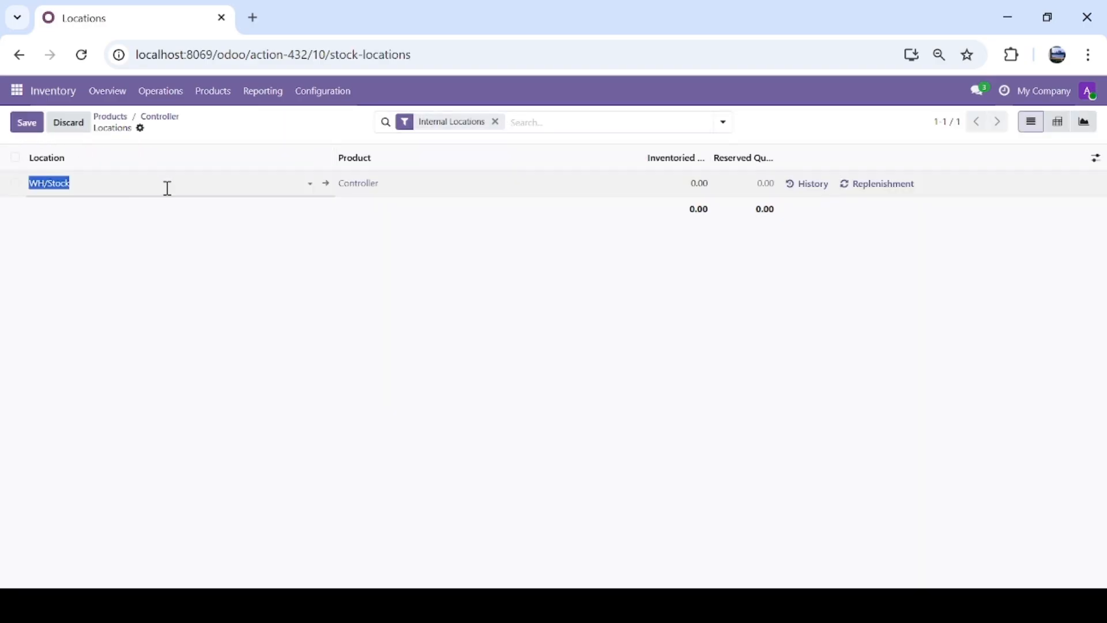
{"action": "left_click", "coordinate": [306, 183]}
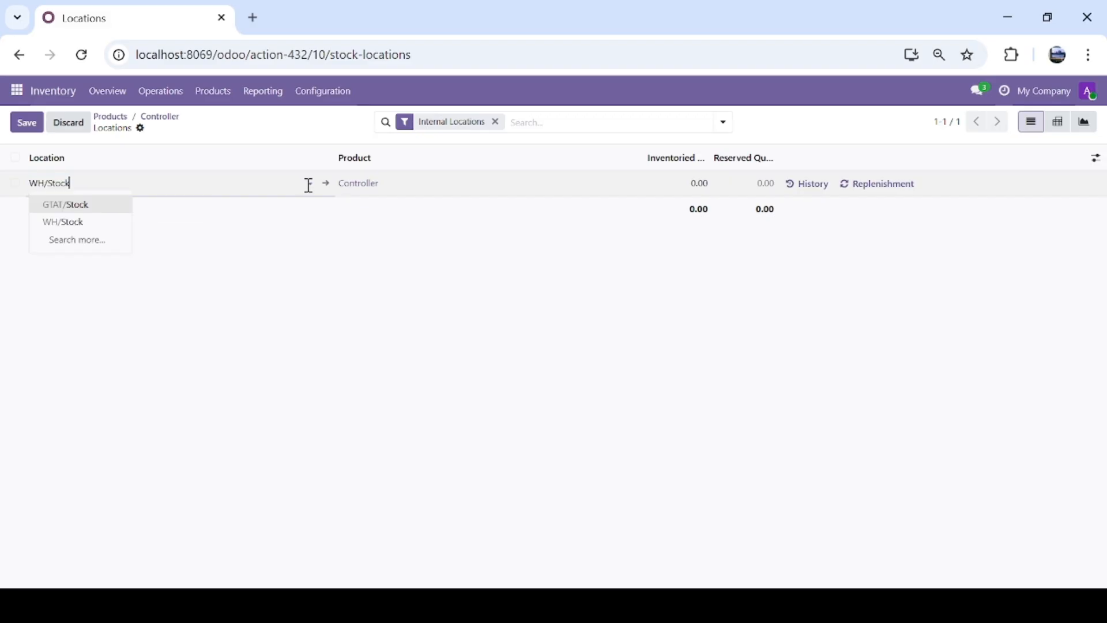
{"action": "left_click", "coordinate": [64, 207]}
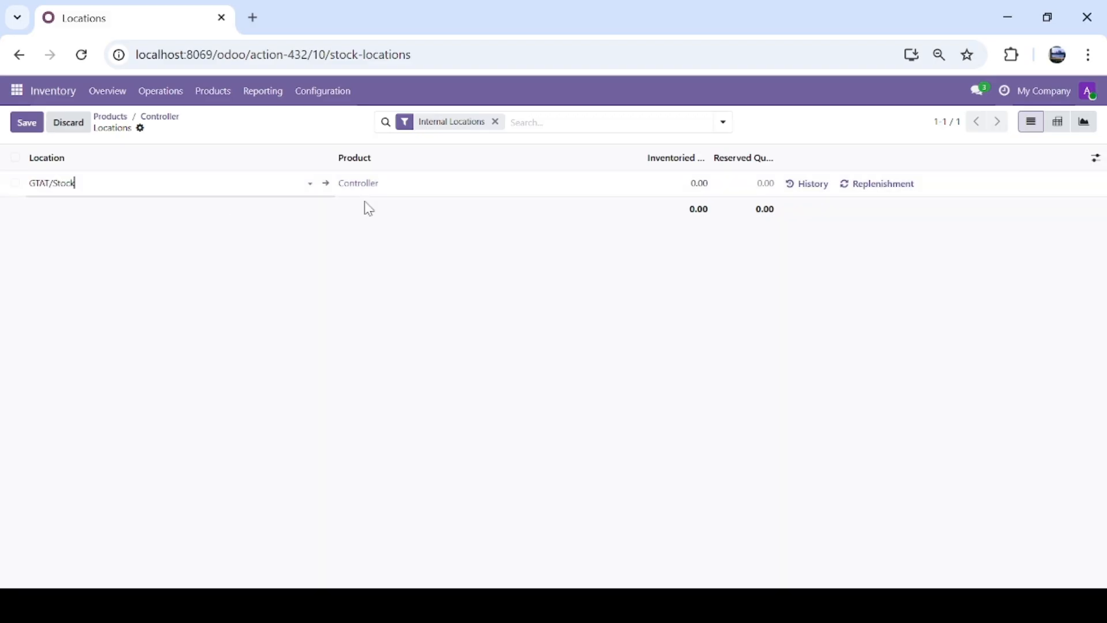
{"action": "left_click", "coordinate": [697, 183]}
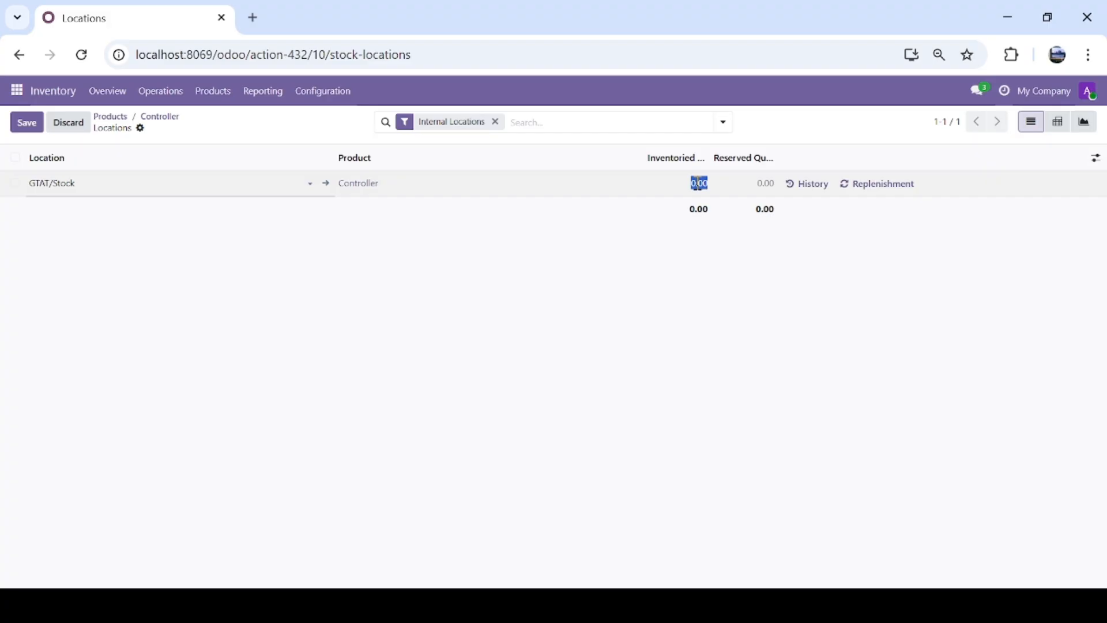
{"action": "type", "text": "50"}
{"action": "left_click", "coordinate": [27, 123]}
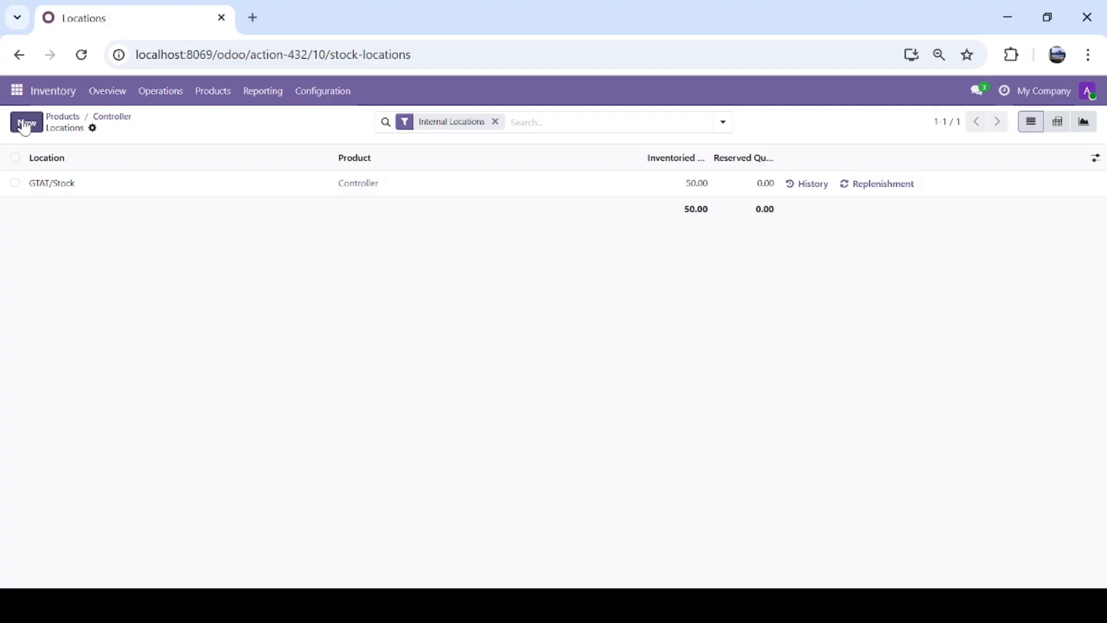
Step: Create a new inventory product named Proyektor with a sales price of $30 and a cost of $18
{"action": "left_click", "coordinate": [211, 92]}
{"action": "left_click", "coordinate": [220, 125]}
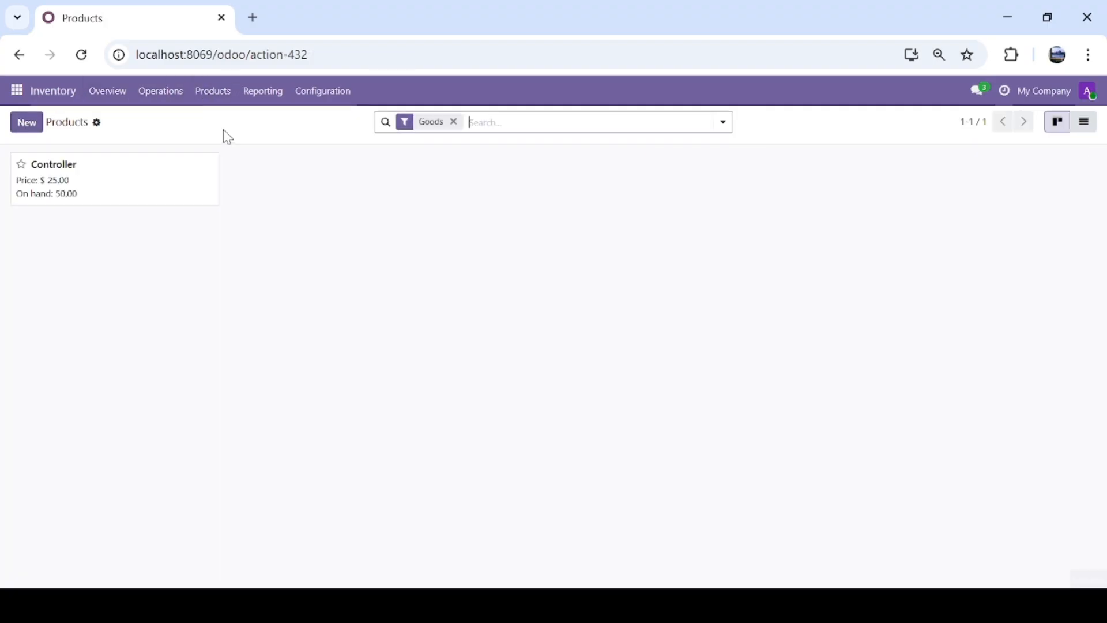
{"action": "left_click", "coordinate": [22, 128]}
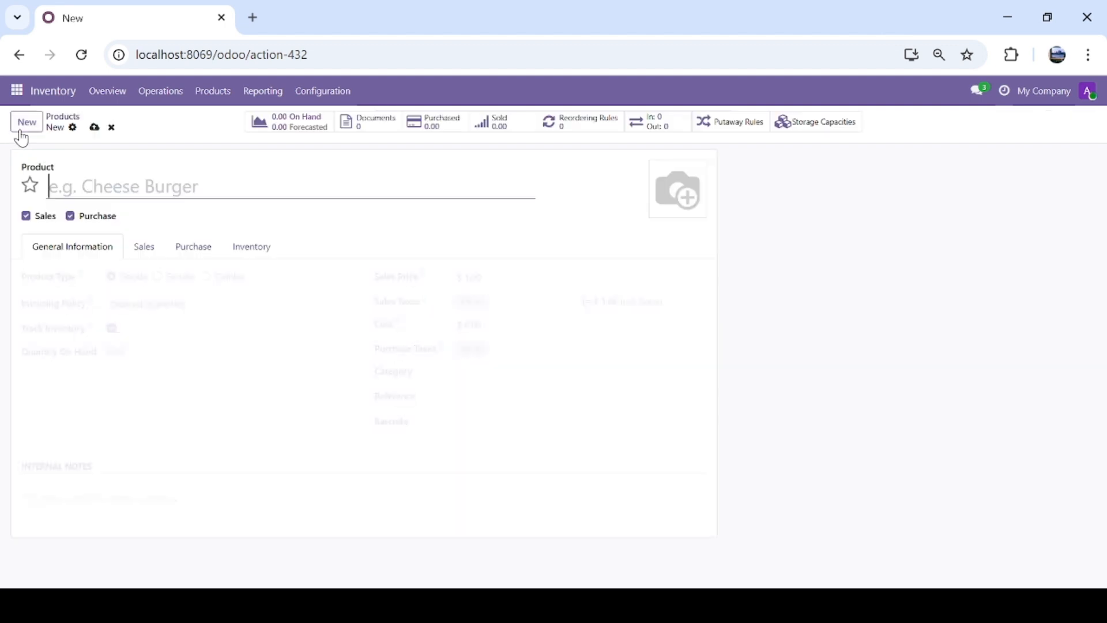
{"action": "type", "text": "Proyektor"}
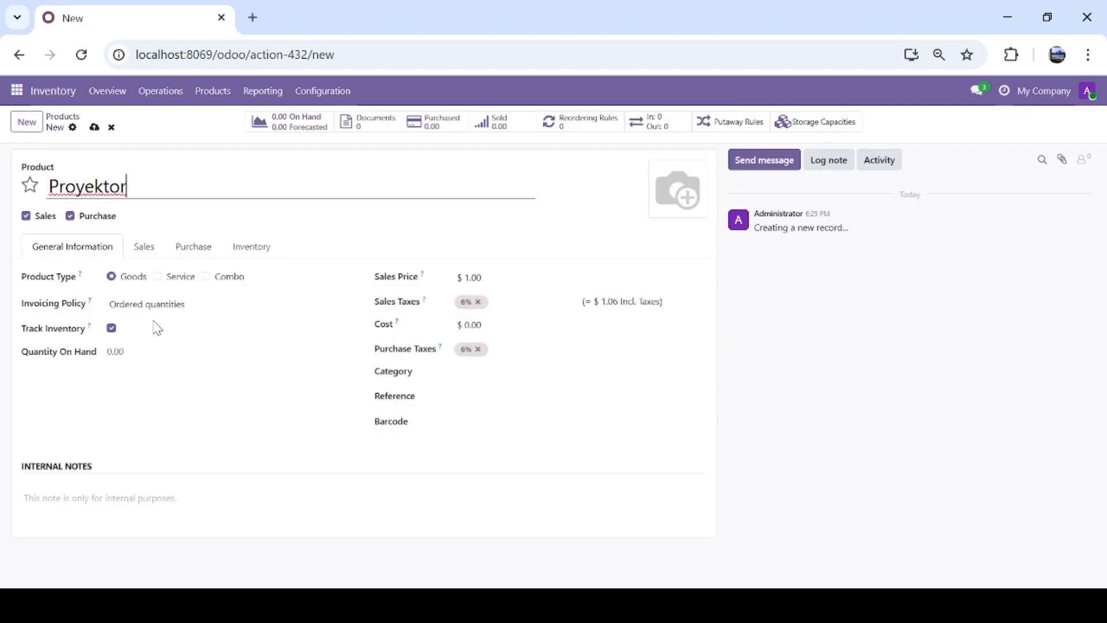
{"action": "left_click", "coordinate": [481, 276]}
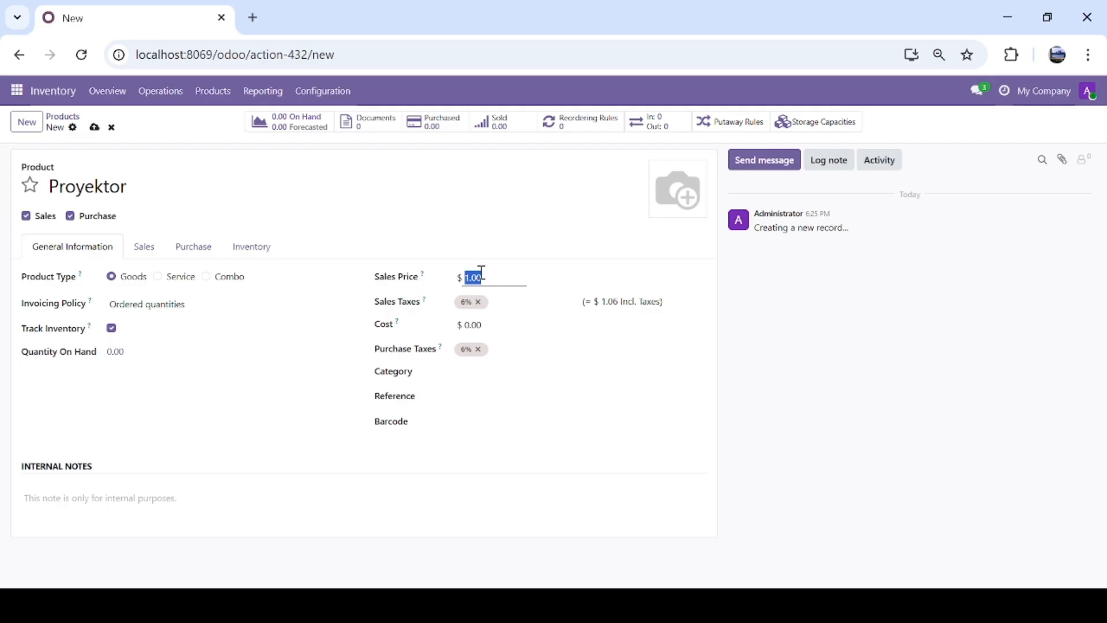
{"action": "type", "text": "30"}
{"action": "left_click", "coordinate": [473, 326]}
{"action": "type", "text": "18"}
Step: Record an on-hand quantity of 50 for the Proyektor product at location GTAT/Stock and save it
{"action": "left_click", "coordinate": [119, 352]}
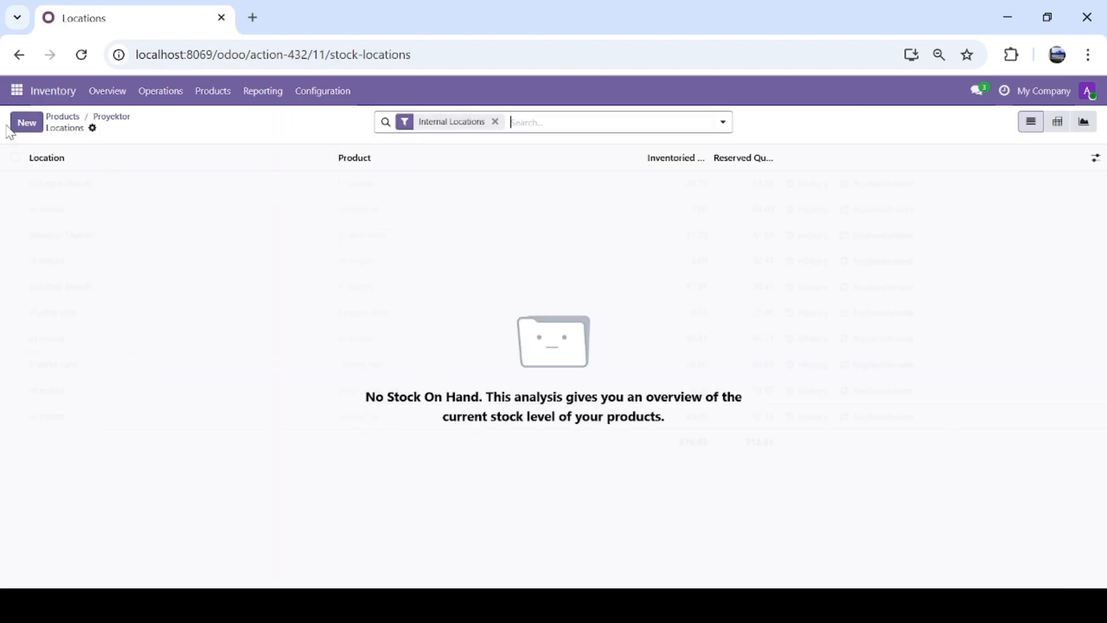
{"action": "left_click", "coordinate": [26, 123]}
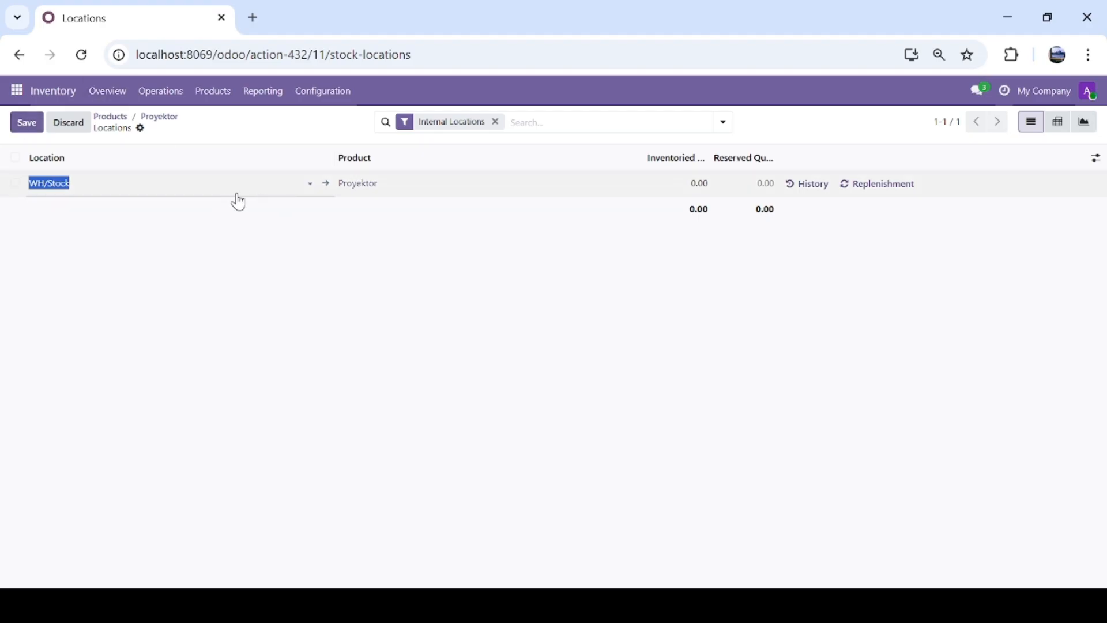
{"action": "key", "text": "BackSpace"}
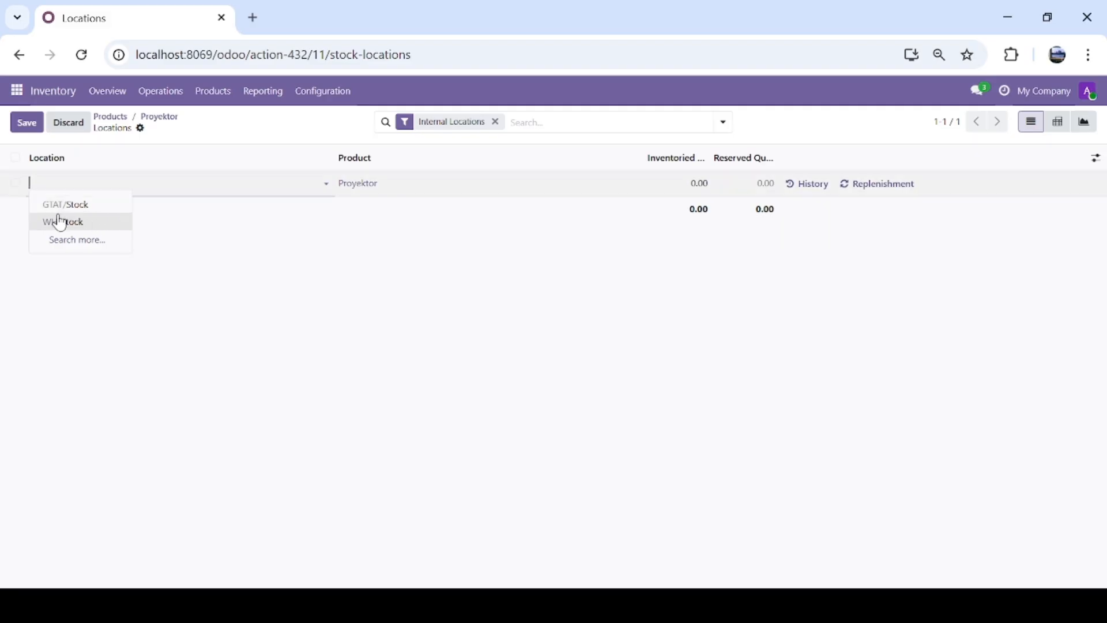
{"action": "left_click", "coordinate": [57, 208]}
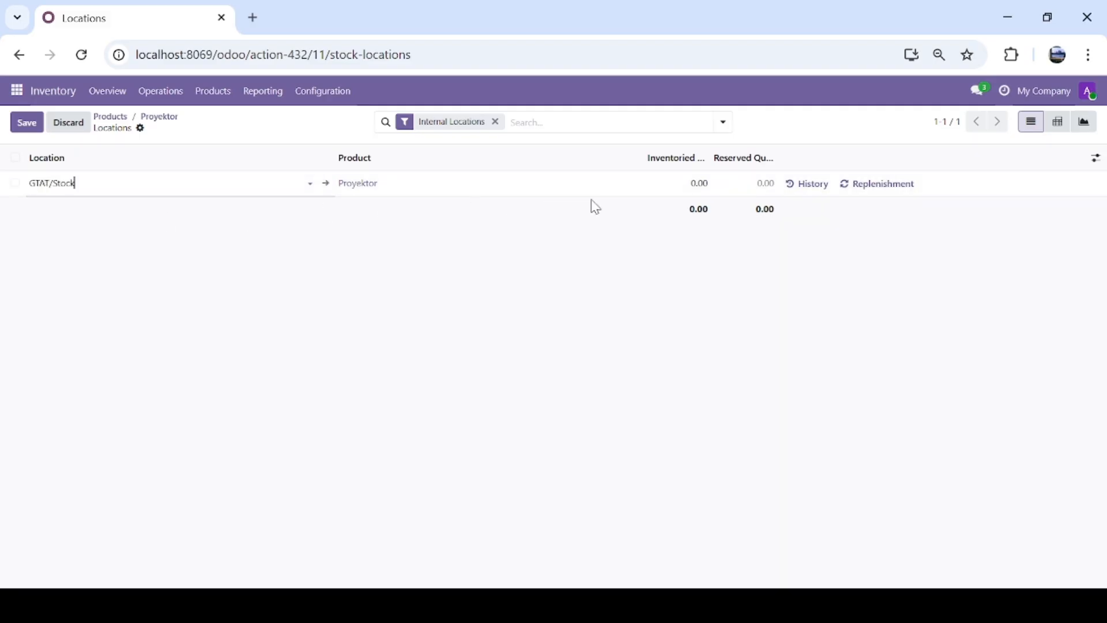
{"action": "left_click", "coordinate": [694, 191]}
{"action": "type", "text": "50"}
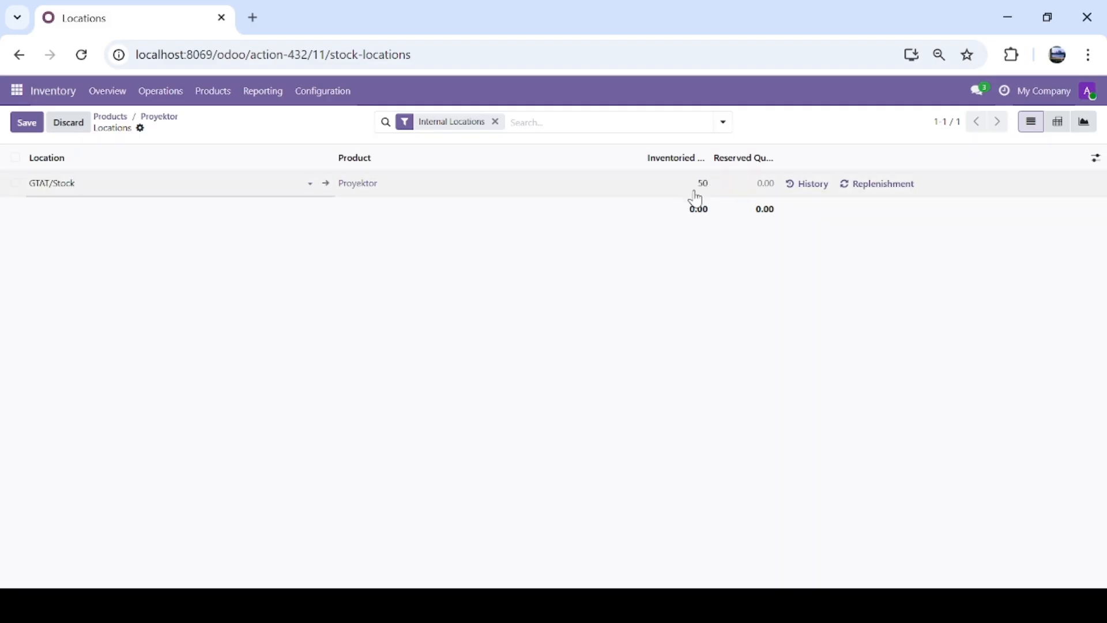
{"action": "left_click", "coordinate": [37, 126]}
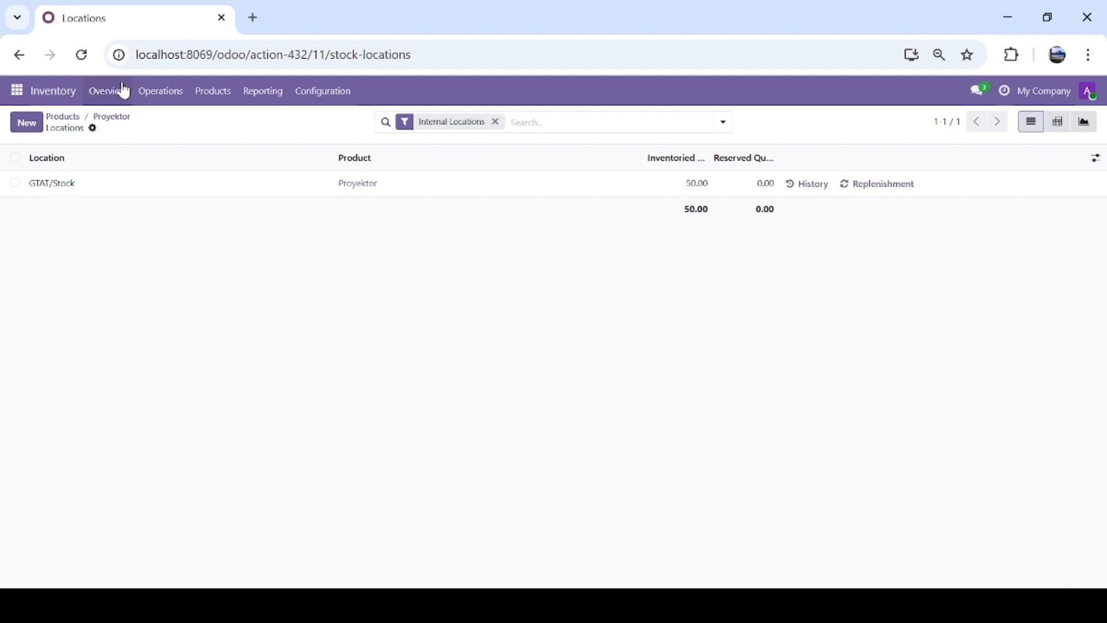
Step: Create a new inventory product named Sensor with a sales price of $25 and a cost of $15
{"action": "left_click", "coordinate": [224, 95]}
{"action": "left_click", "coordinate": [217, 94]}
{"action": "left_click", "coordinate": [215, 99]}
{"action": "left_click", "coordinate": [219, 123]}
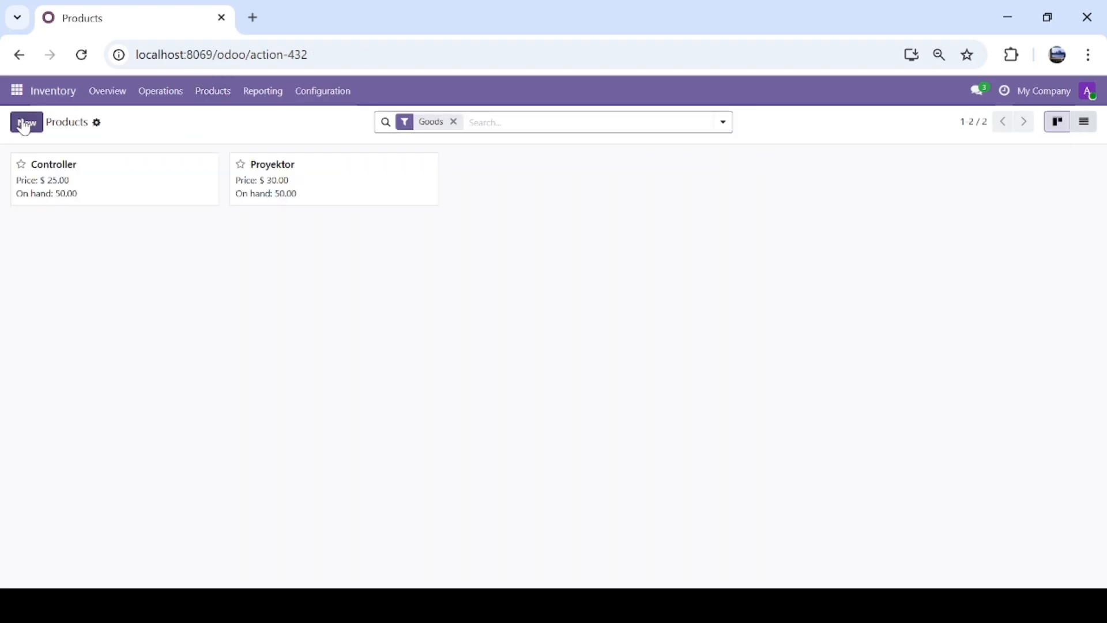
{"action": "left_click", "coordinate": [25, 124]}
{"action": "type", "text": "Senso"}
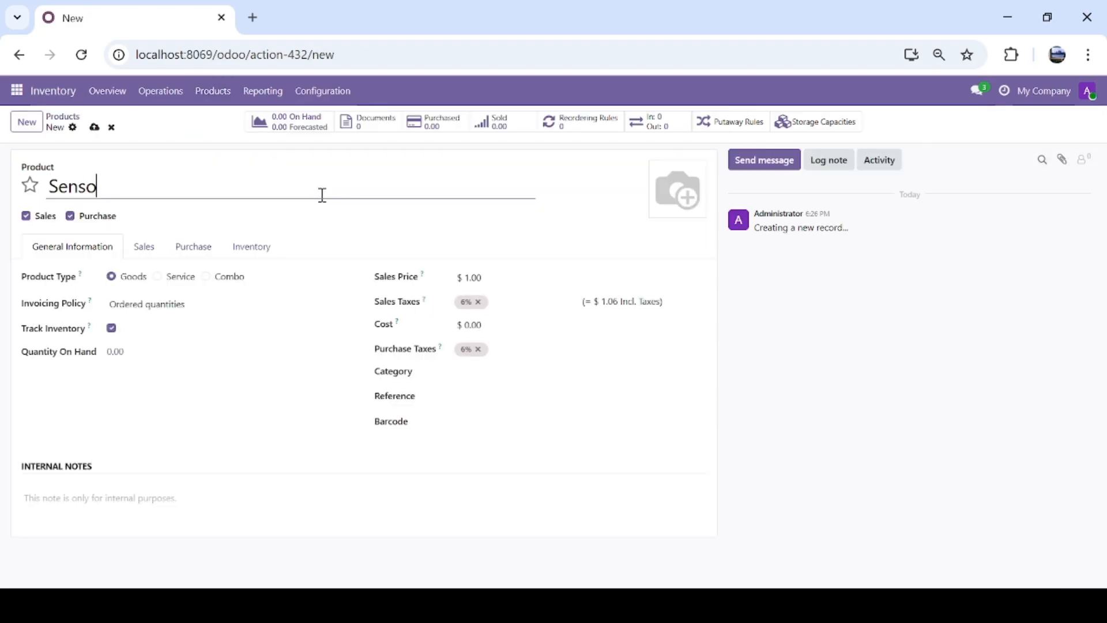
{"action": "type", "text": "r"}
{"action": "left_click", "coordinate": [477, 278]}
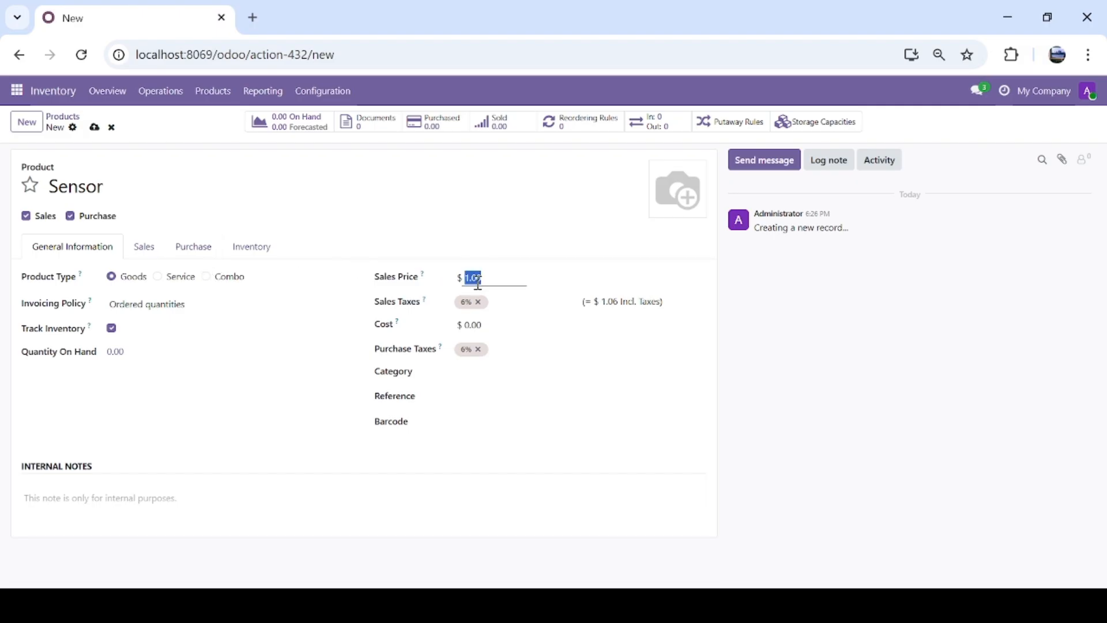
{"action": "type", "text": "25"}
{"action": "left_click", "coordinate": [472, 324]}
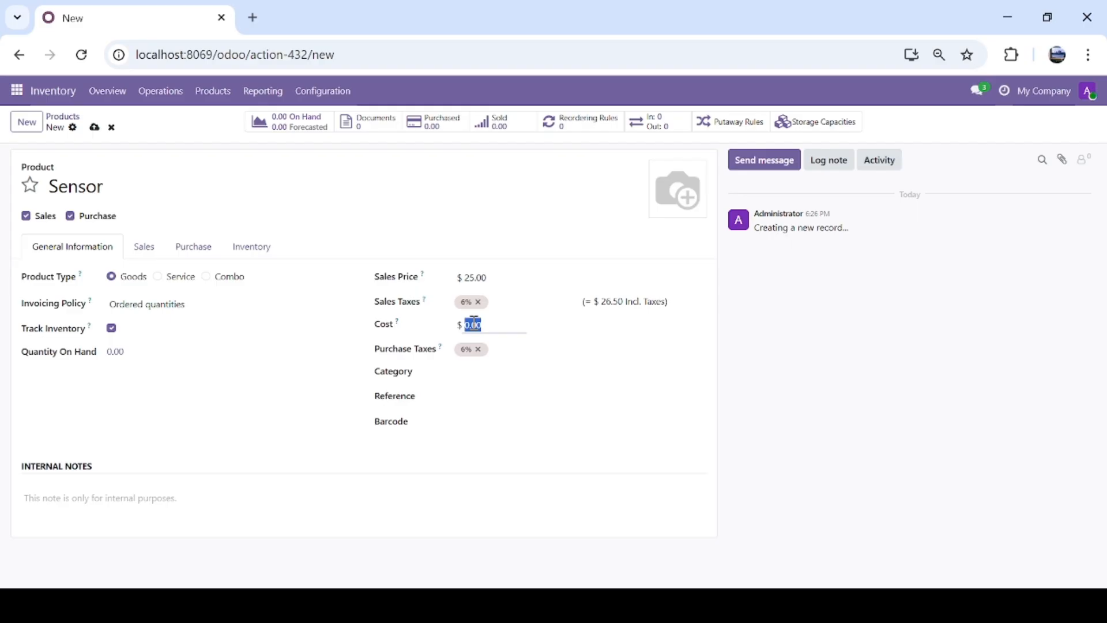
{"action": "type", "text": "15"}
Step: Record an on-hand quantity of 50 for the Sensor product at location GTAT/Stock and save it
{"action": "left_click", "coordinate": [120, 354]}
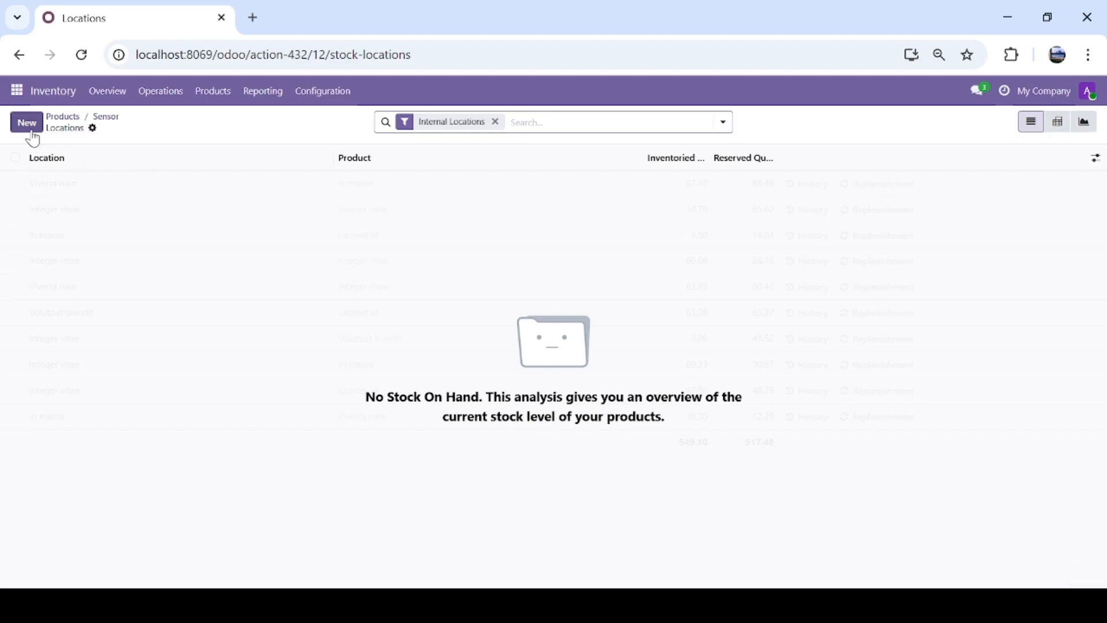
{"action": "left_click", "coordinate": [29, 123]}
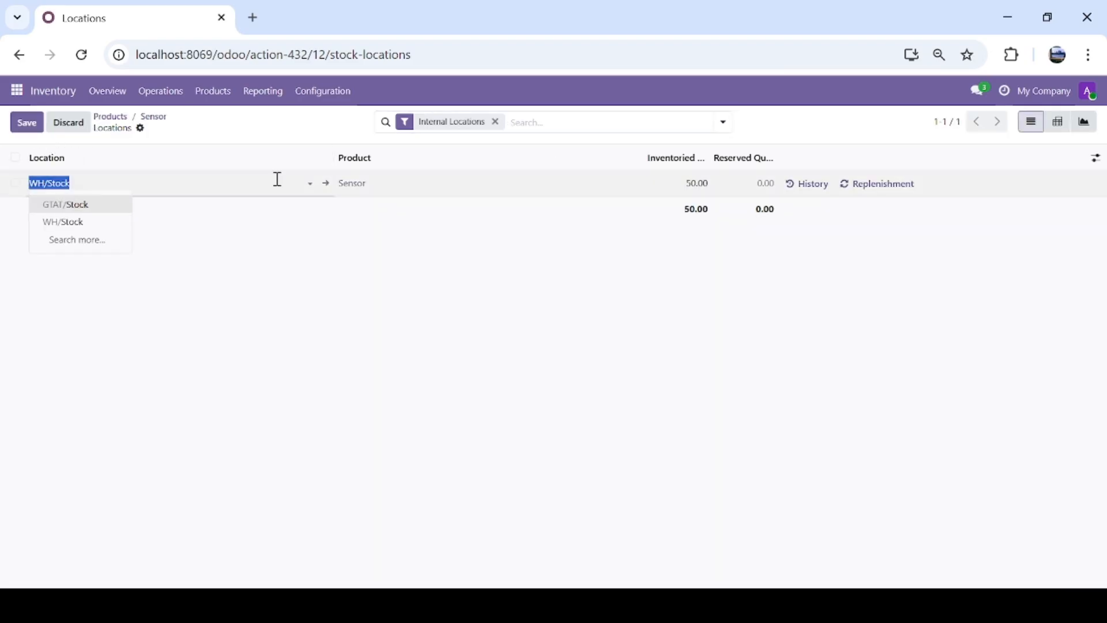
{"action": "left_click", "coordinate": [84, 208]}
{"action": "left_click", "coordinate": [698, 183]}
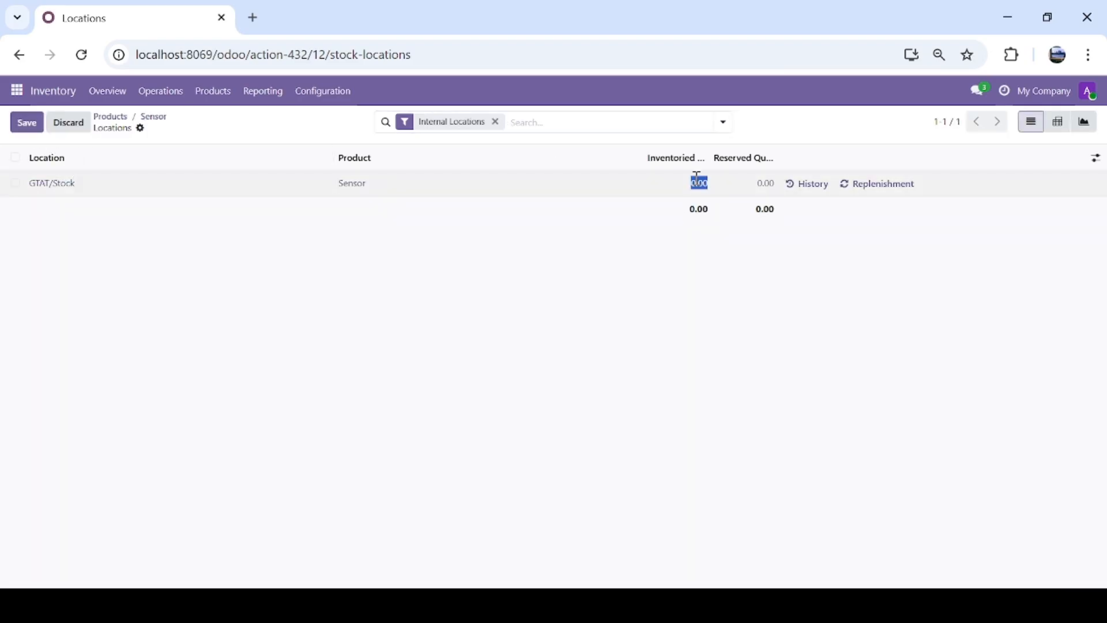
{"action": "type", "text": "5"}
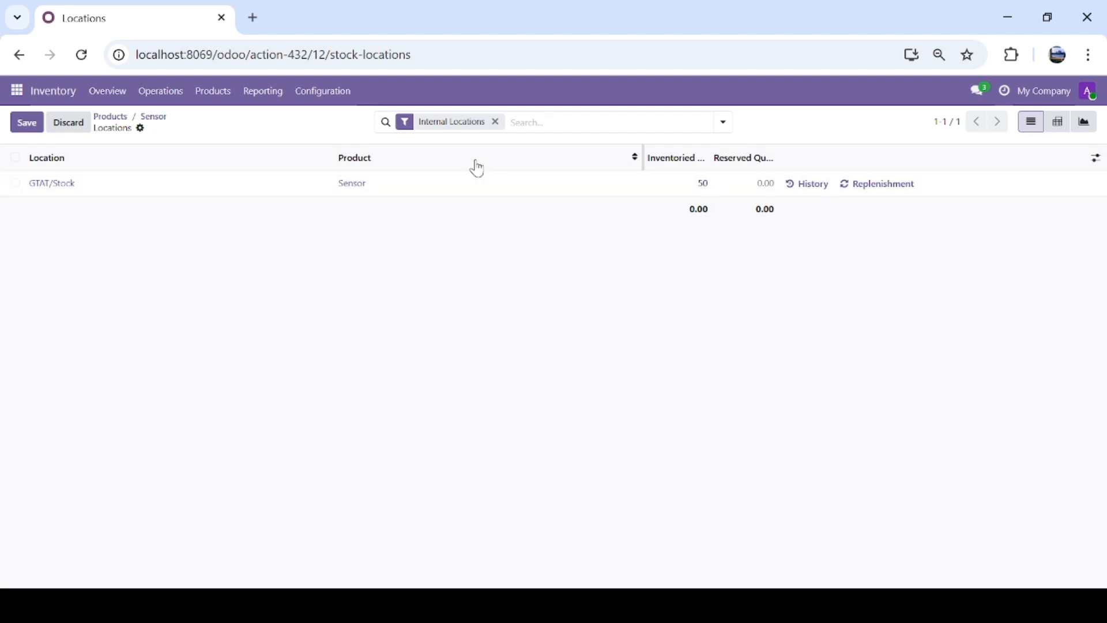
{"action": "left_click", "coordinate": [38, 128]}
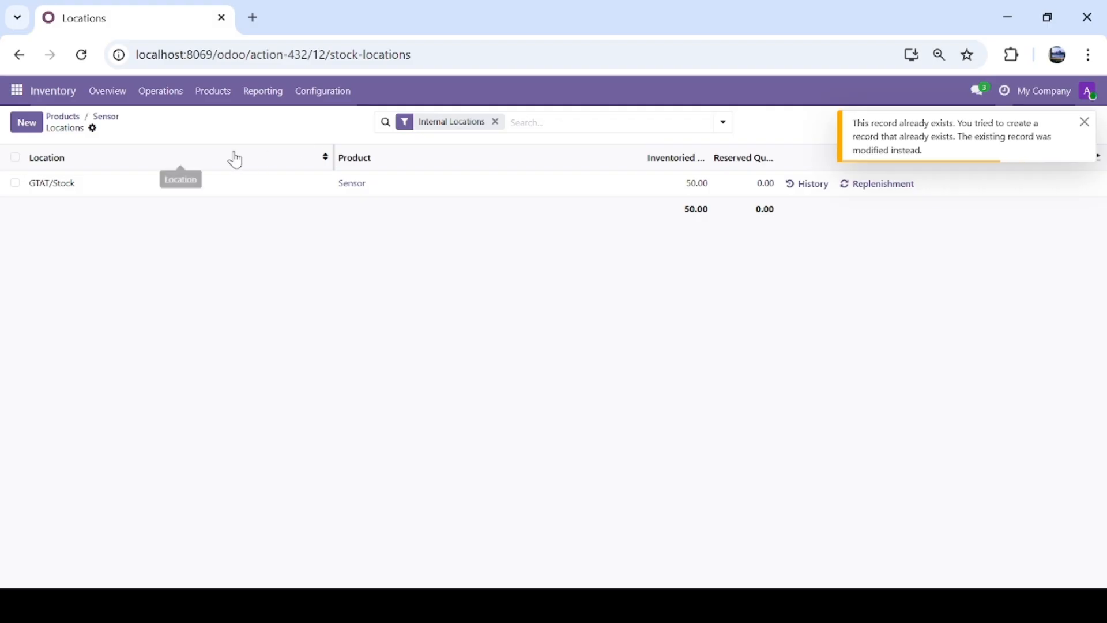
Step: Create a new inventory product named Inverter with a sales price of $25 and a cost of $18
{"action": "left_click", "coordinate": [215, 102]}
{"action": "left_click", "coordinate": [209, 123]}
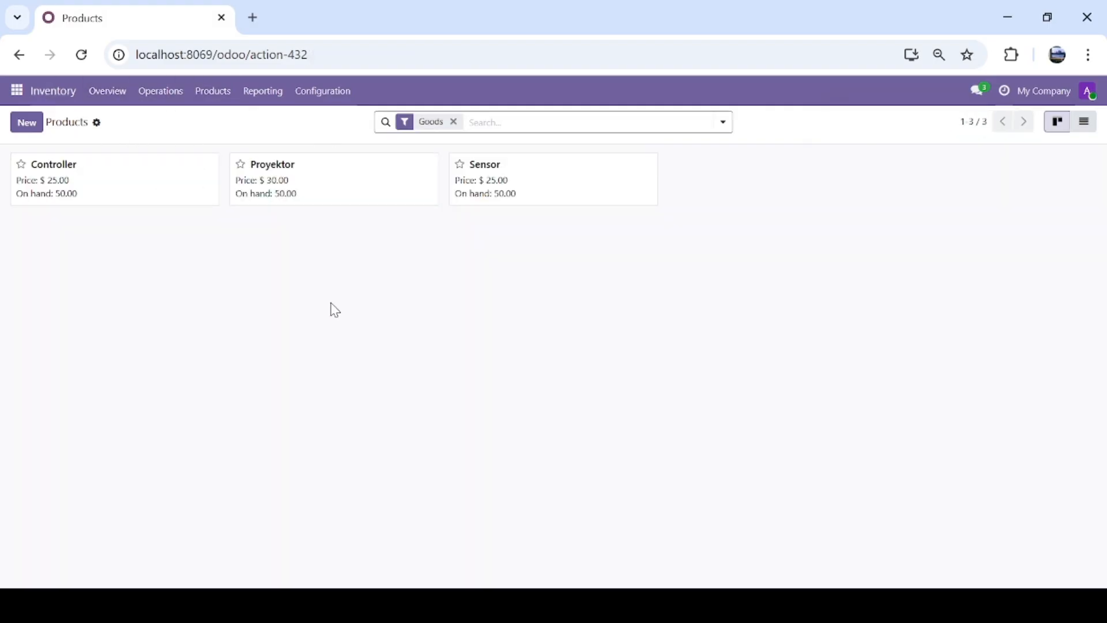
{"action": "left_click", "coordinate": [28, 122]}
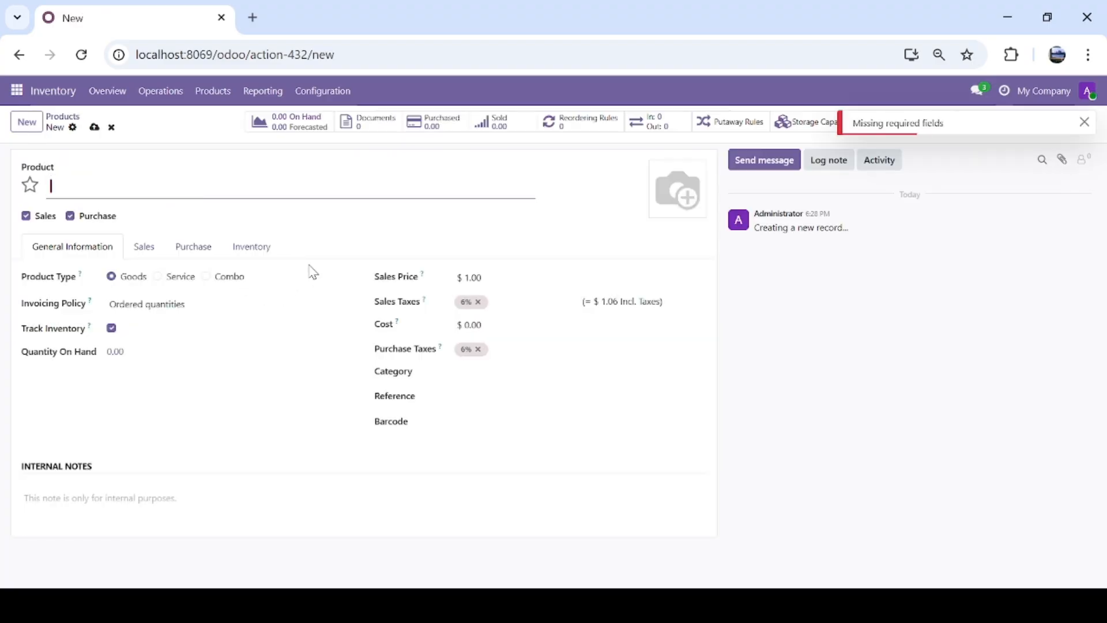
{"action": "type", "text": "Inverter"}
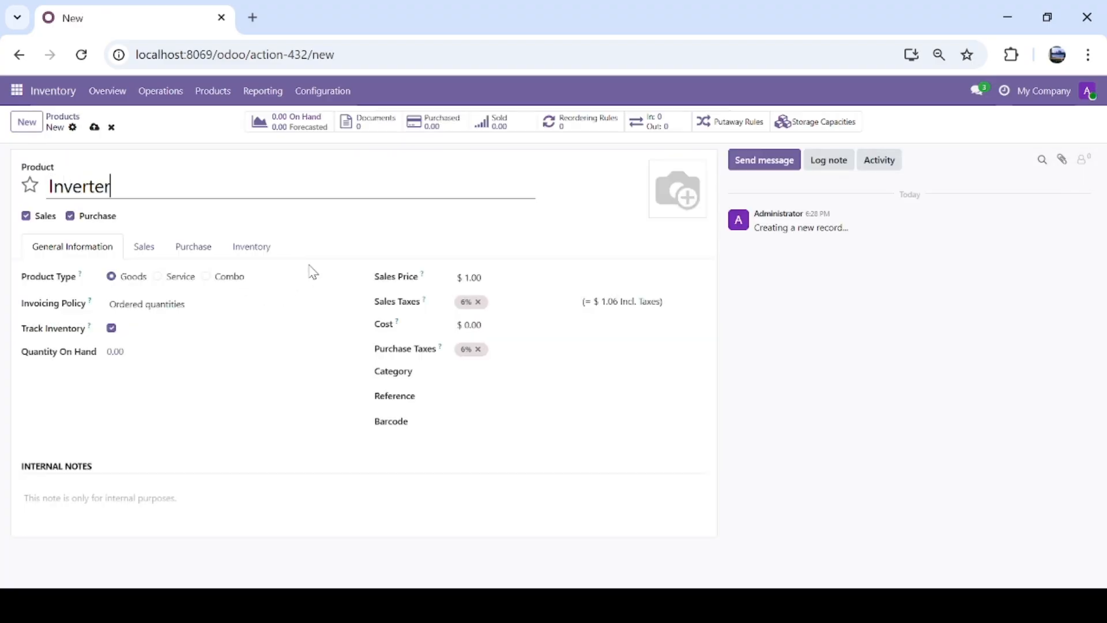
{"action": "left_click", "coordinate": [473, 277]}
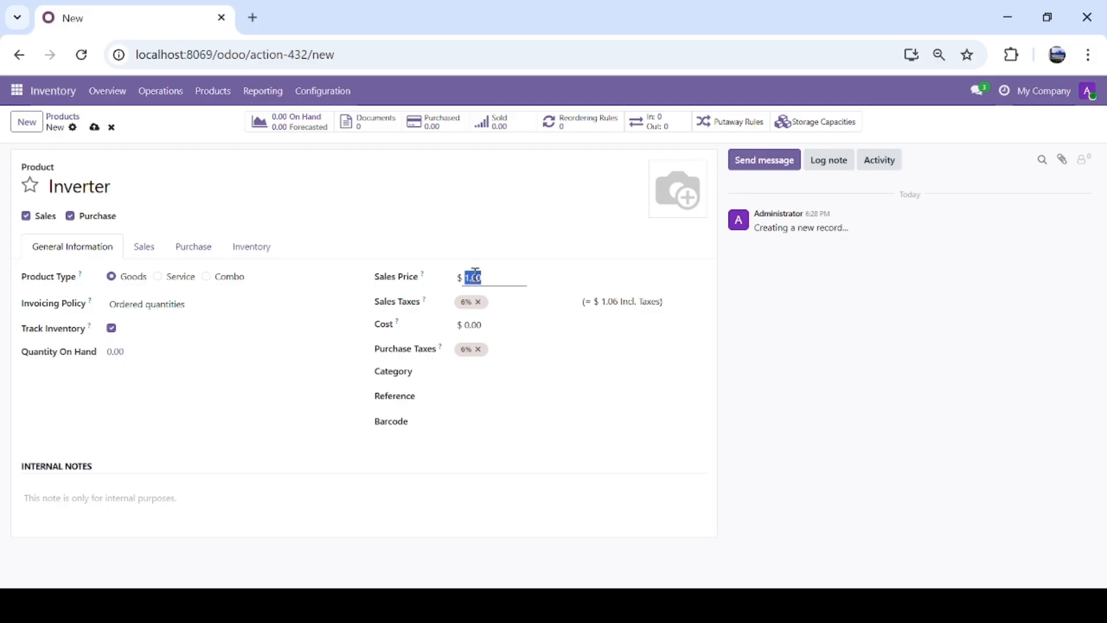
{"action": "type", "text": "25"}
{"action": "left_click", "coordinate": [476, 328]}
{"action": "type", "text": "18"}
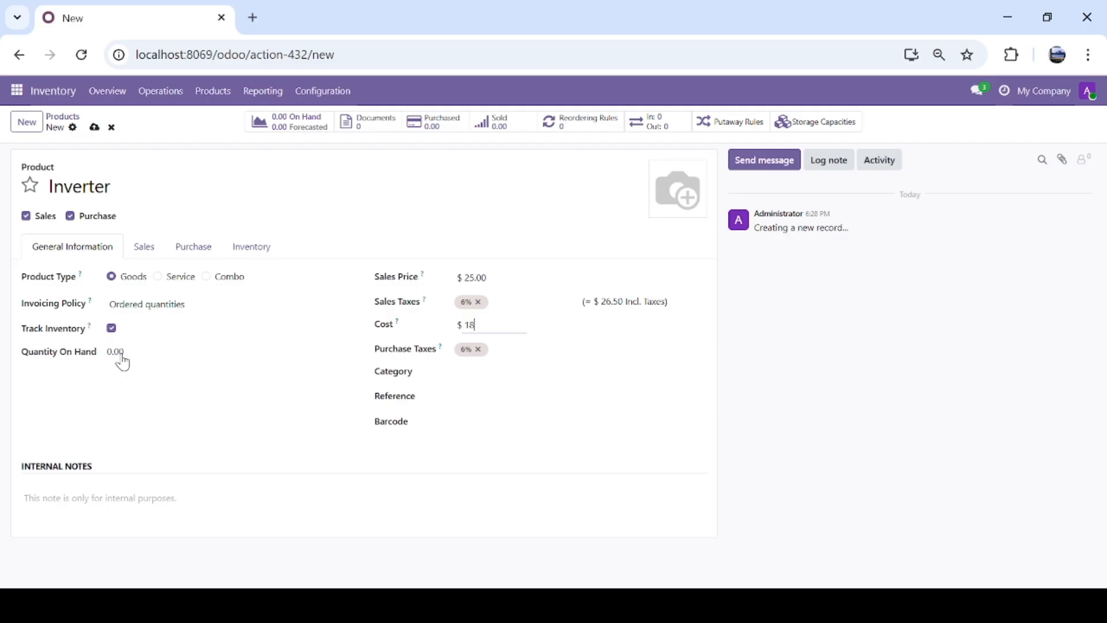
Step: Record an on-hand quantity of 50 for the Inverter product at location GTAT/Stock and save it
{"action": "left_click", "coordinate": [121, 356]}
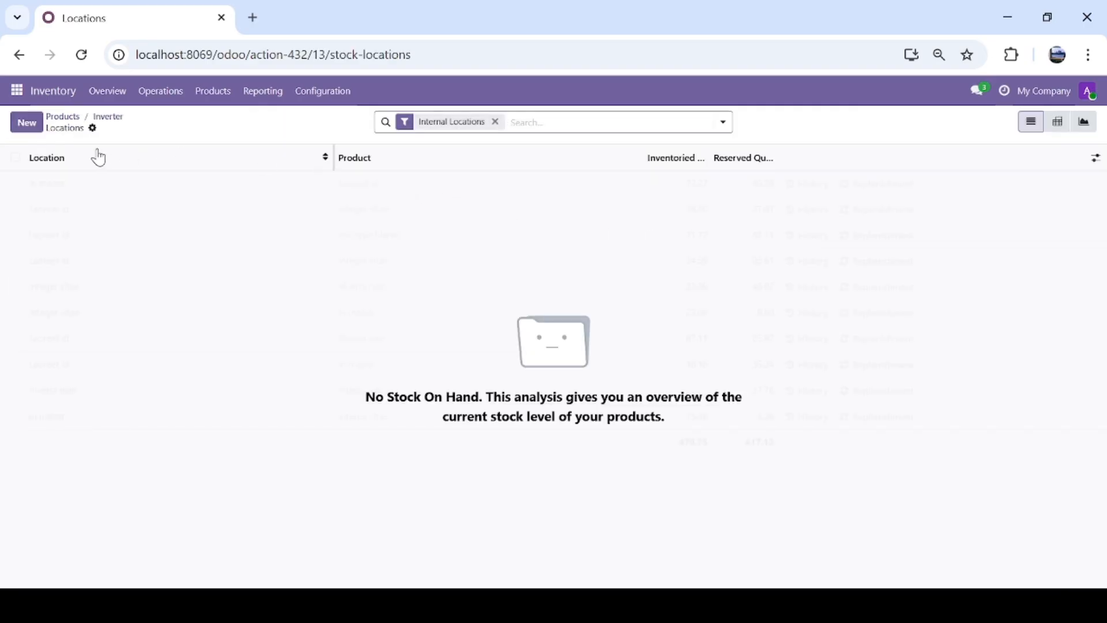
{"action": "left_click", "coordinate": [29, 122]}
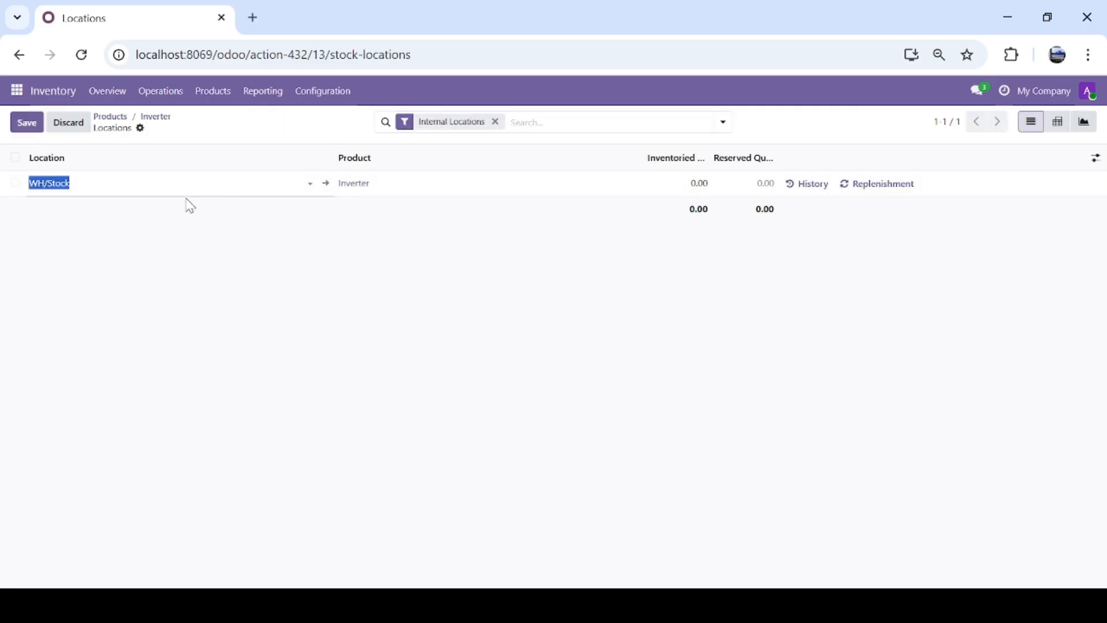
{"action": "left_click", "coordinate": [310, 184]}
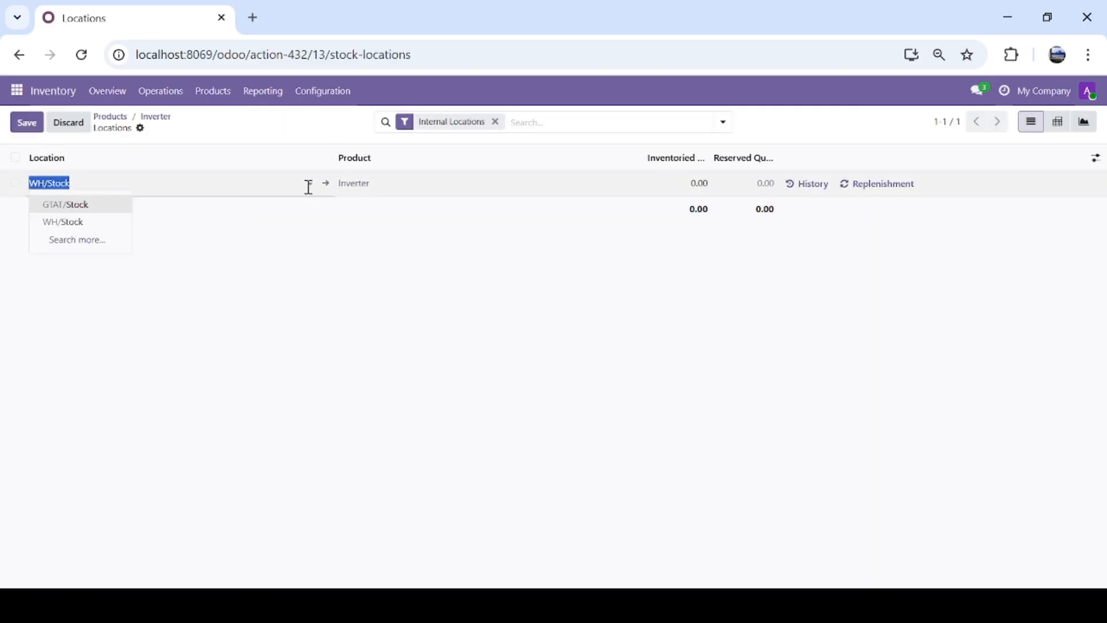
{"action": "left_click", "coordinate": [78, 205]}
{"action": "left_click", "coordinate": [698, 183]}
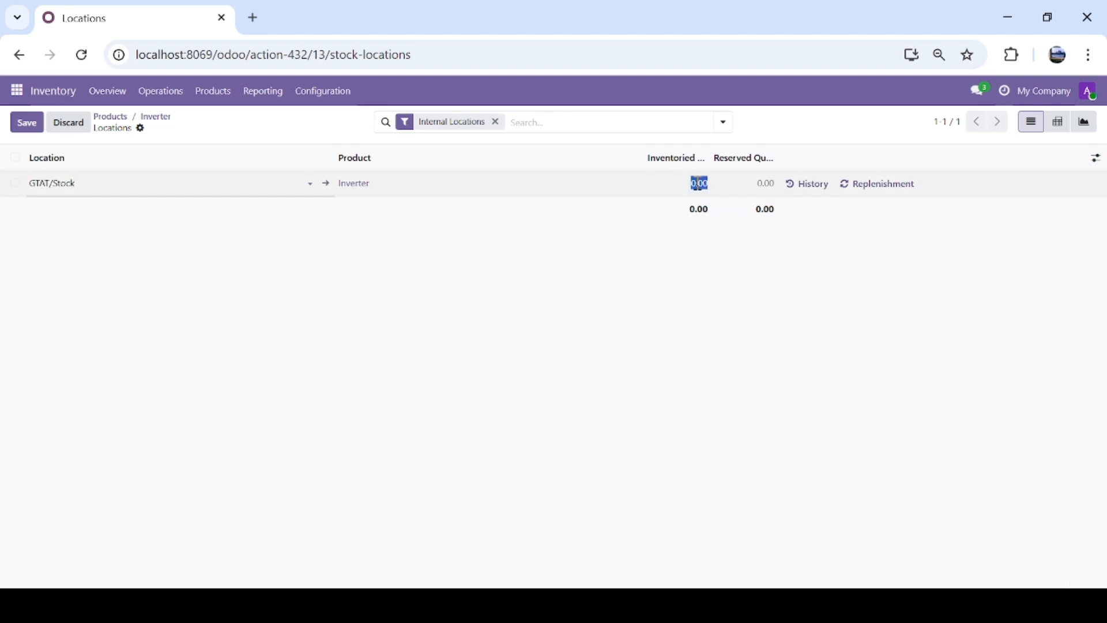
{"action": "type", "text": "50"}
{"action": "left_click", "coordinate": [30, 123]}
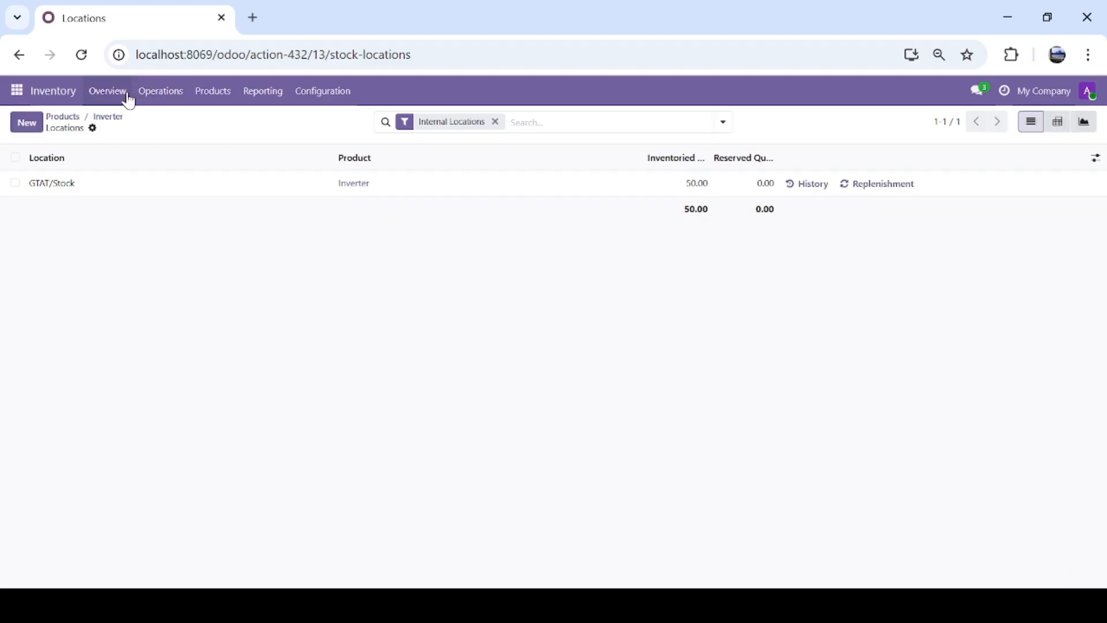
Step: Create a new inventory product named Sensor Photoelectric with a sales price of $28 and a cost of $15
{"action": "left_click", "coordinate": [211, 96]}
{"action": "left_click", "coordinate": [212, 121]}
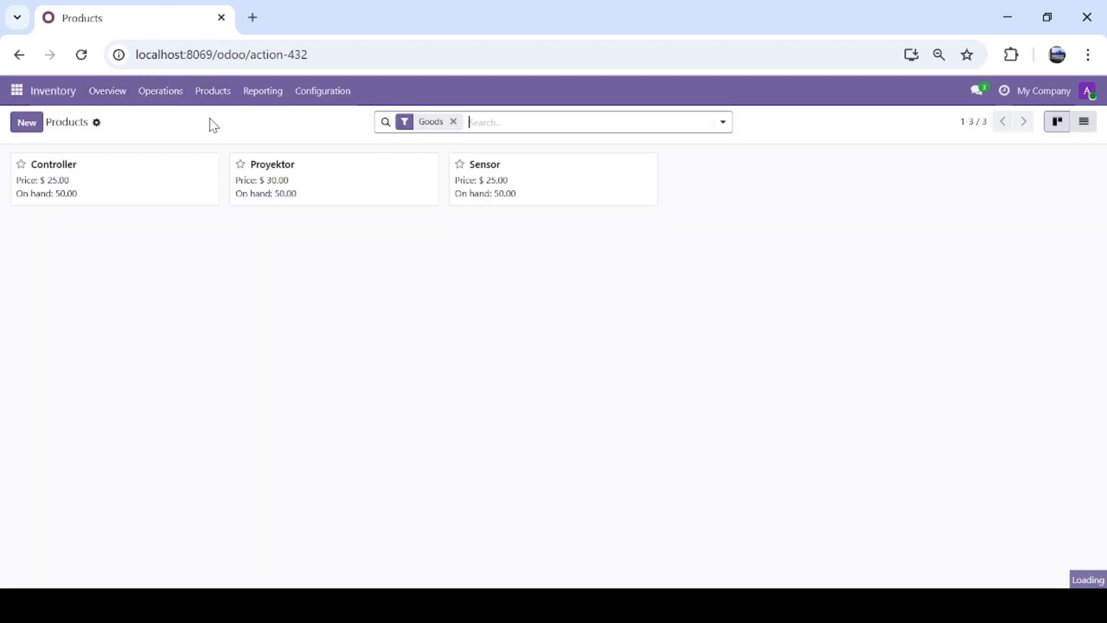
{"action": "left_click", "coordinate": [27, 122]}
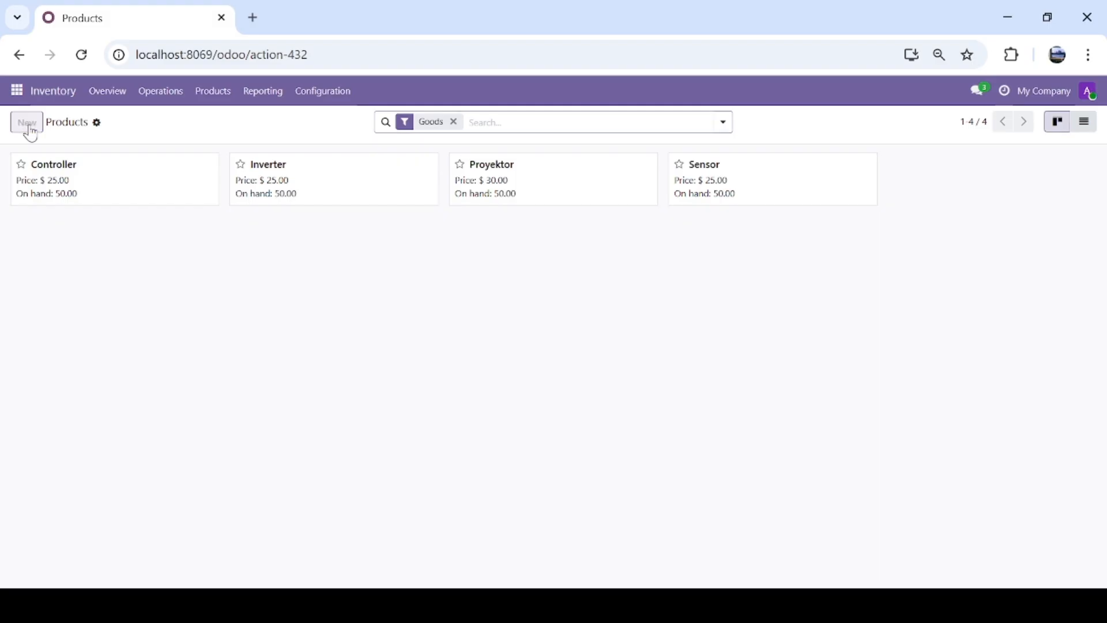
{"action": "type", "text": "Sens"}
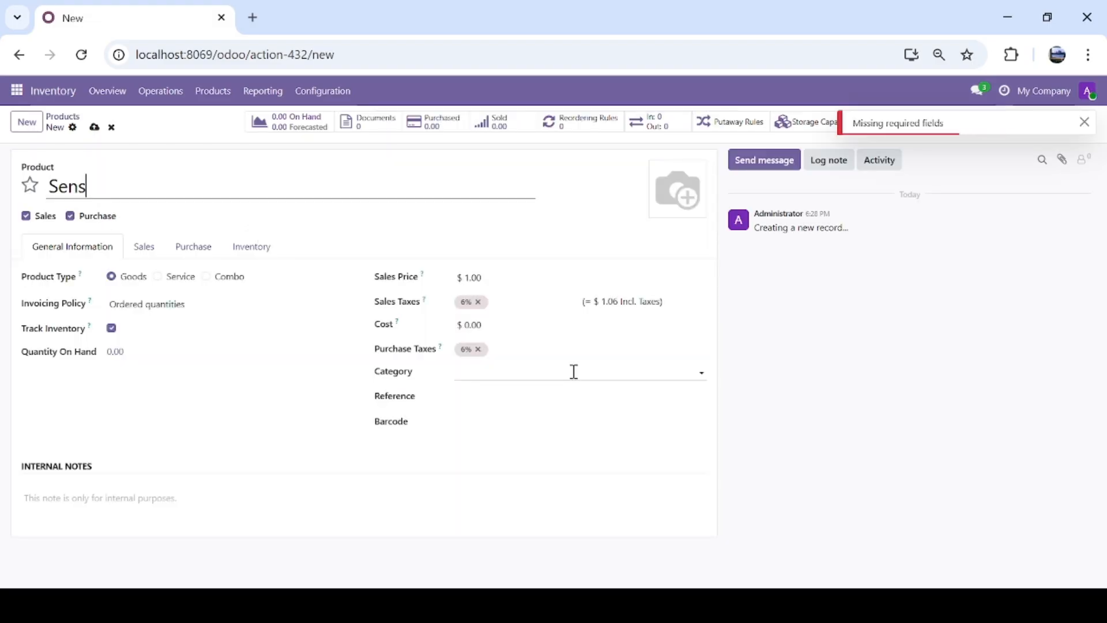
{"action": "type", "text": "or Photo"}
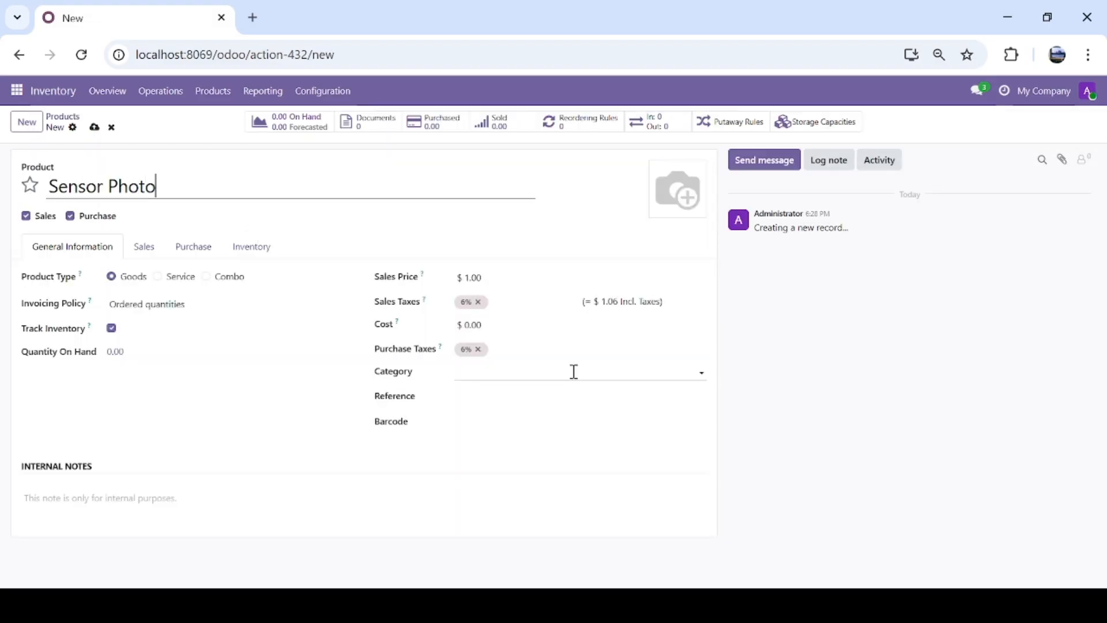
{"action": "type", "text": "elev"}
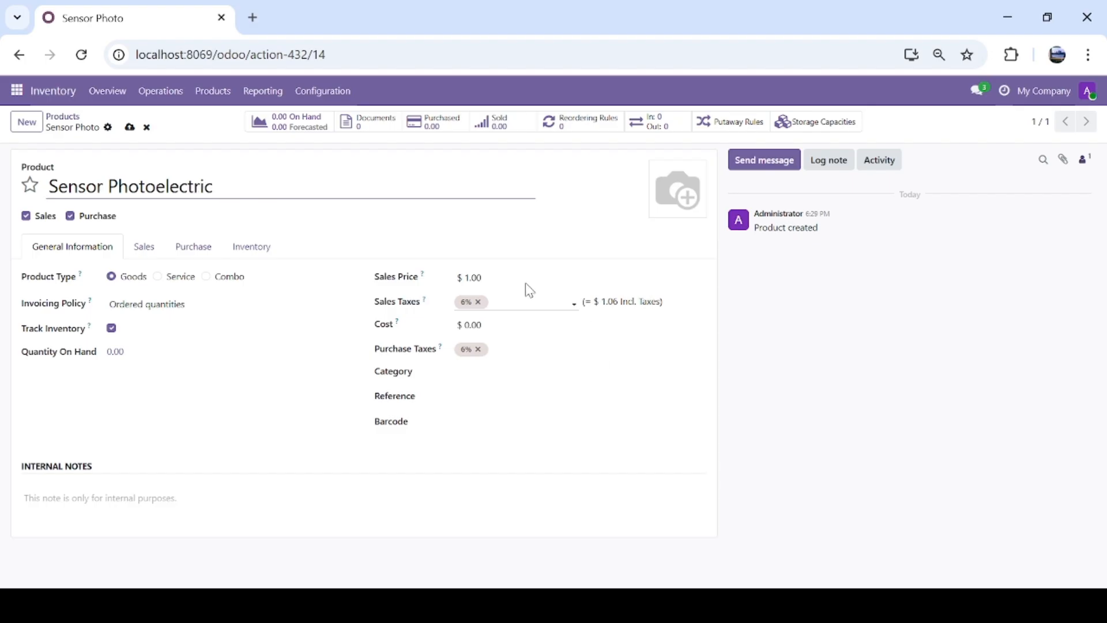
{"action": "left_click", "coordinate": [476, 277]}
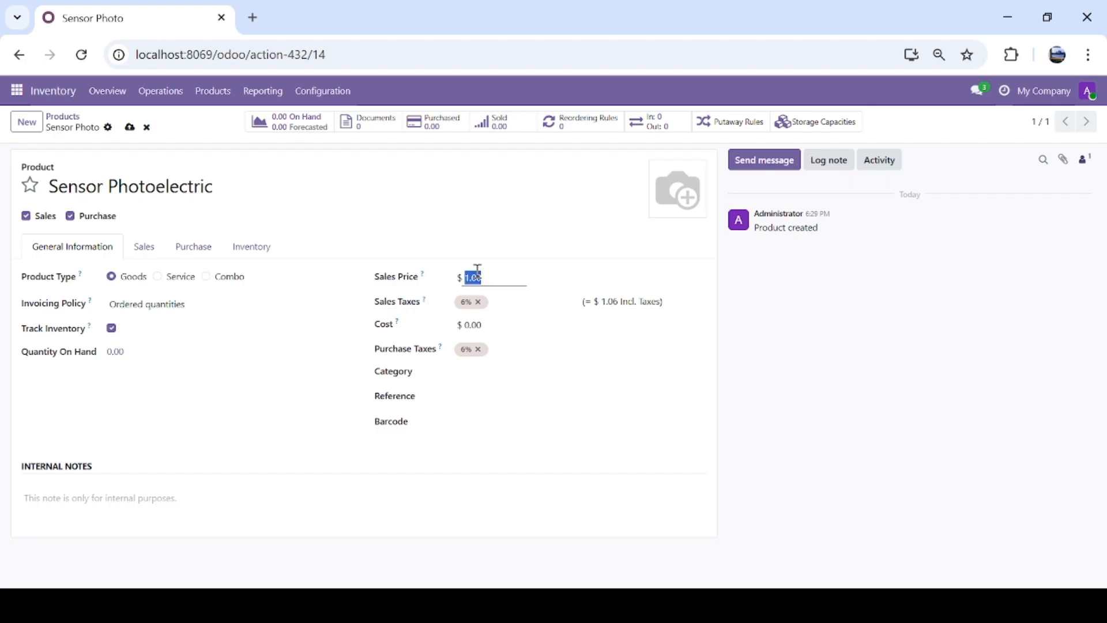
{"action": "type", "text": "28"}
{"action": "left_click", "coordinate": [479, 325]}
{"action": "type", "text": "15"}
Step: Record an on-hand quantity of 50 for Sensor Photoelectric at location GTAT/Stock, save it, and return to the product list
{"action": "left_click", "coordinate": [116, 352]}
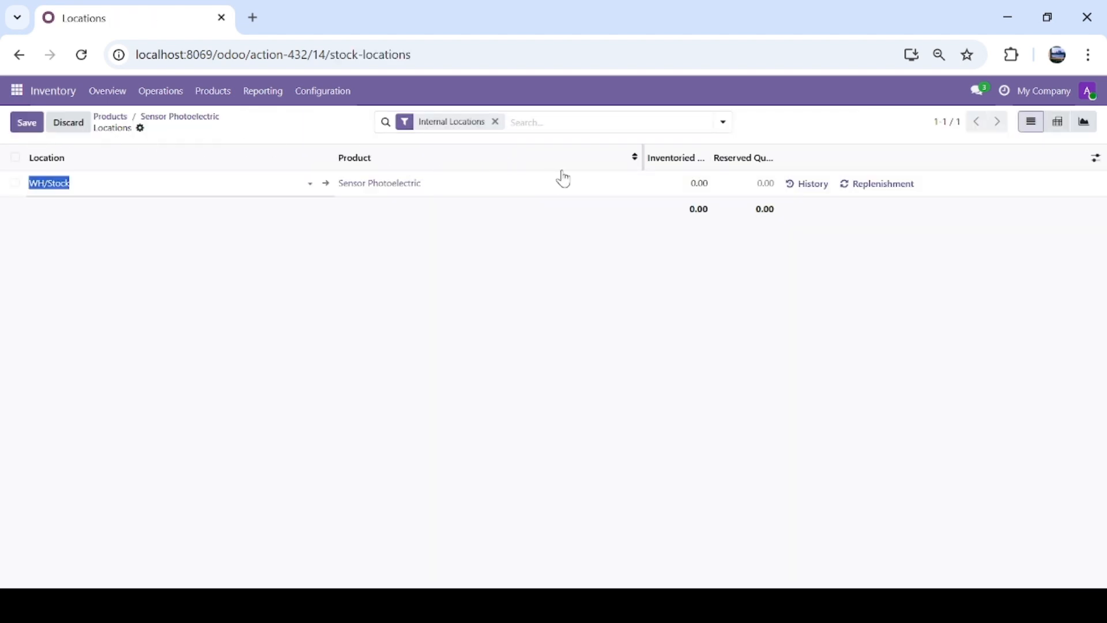
{"action": "key", "text": "BackSpace"}
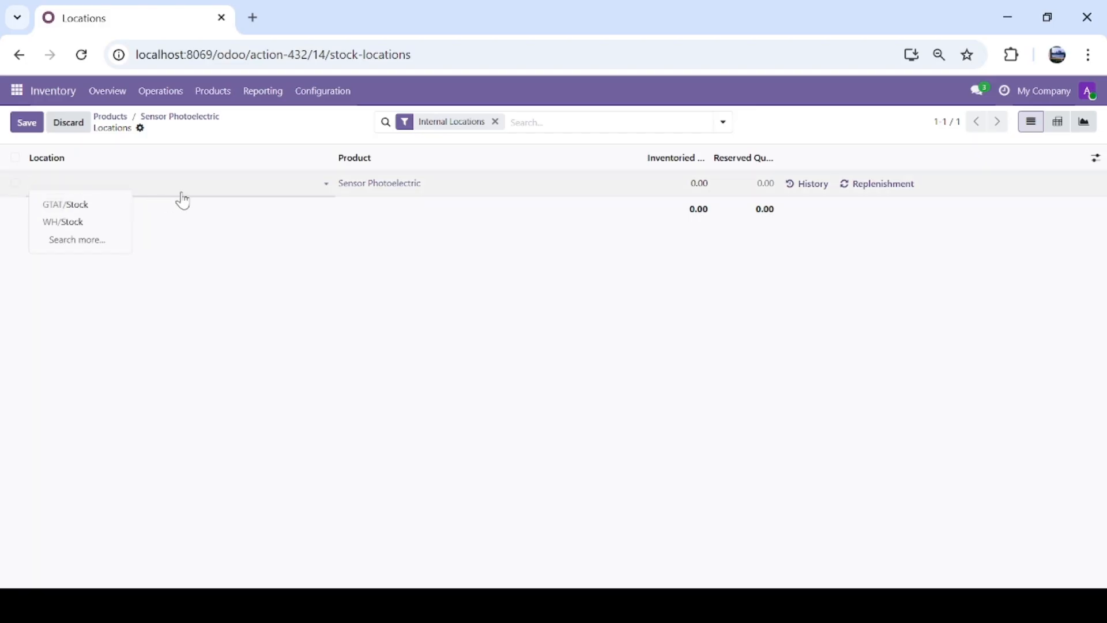
{"action": "left_click", "coordinate": [74, 209]}
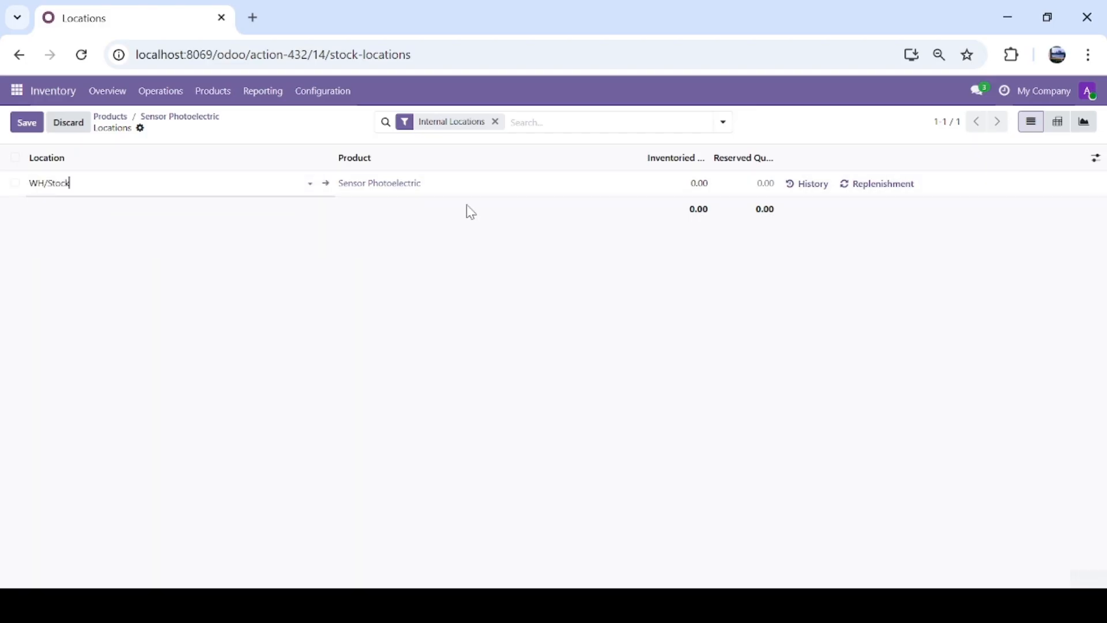
{"action": "left_click", "coordinate": [699, 184]}
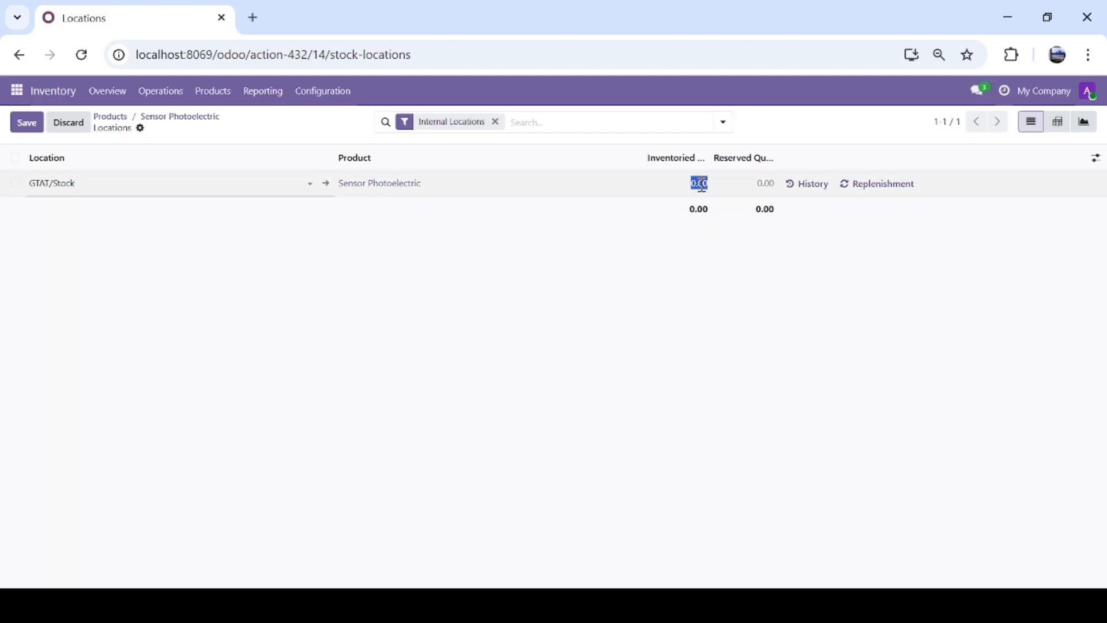
{"action": "type", "text": "50"}
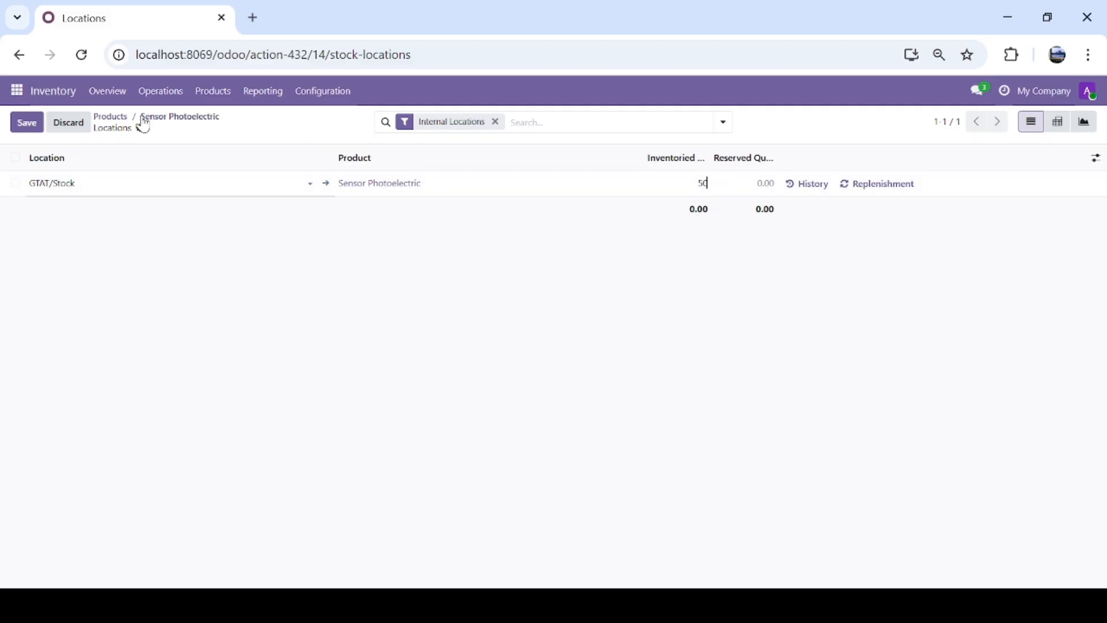
{"action": "left_click", "coordinate": [25, 124]}
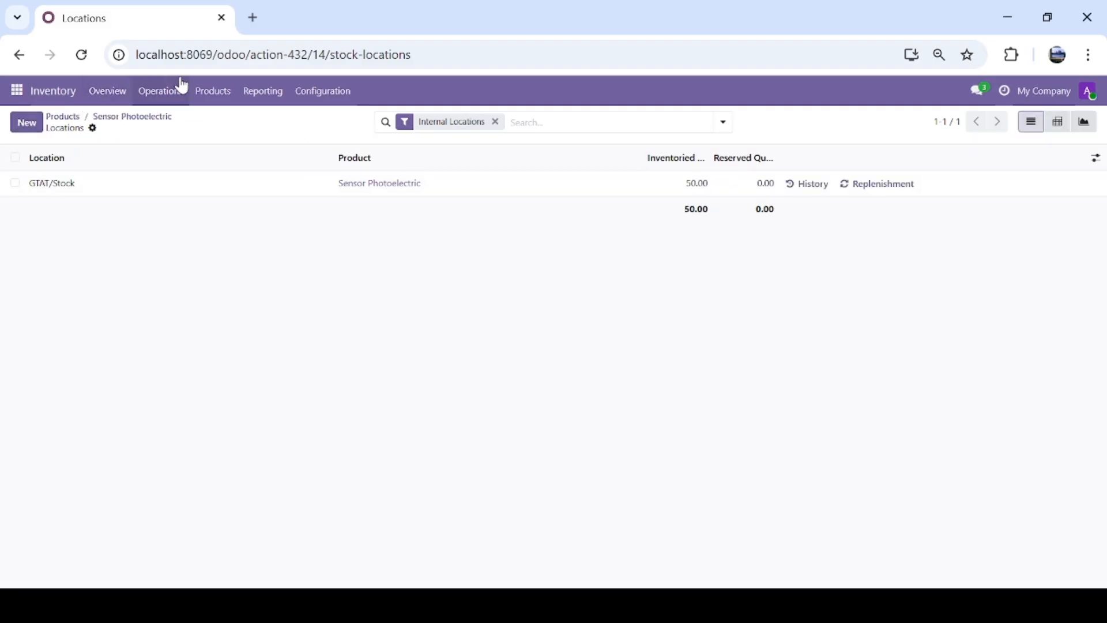
{"action": "left_click", "coordinate": [212, 92]}
{"action": "left_click", "coordinate": [215, 120]}
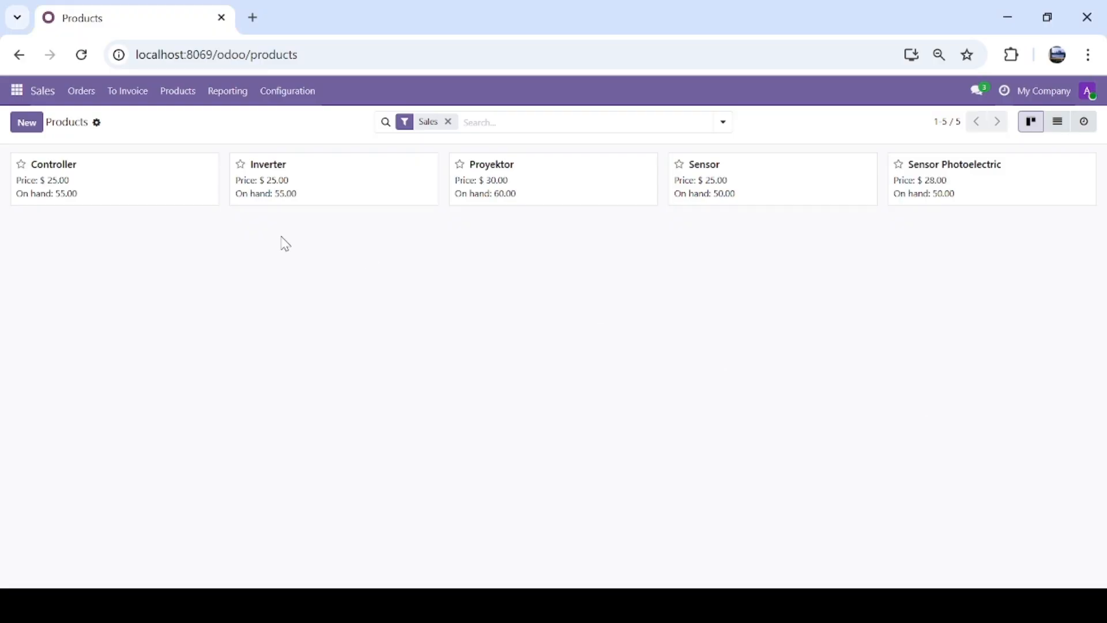
Step: Create a new sales quotation for the customer CV Murah Rejeki
{"action": "left_click", "coordinate": [67, 100]}
{"action": "left_click", "coordinate": [81, 124]}
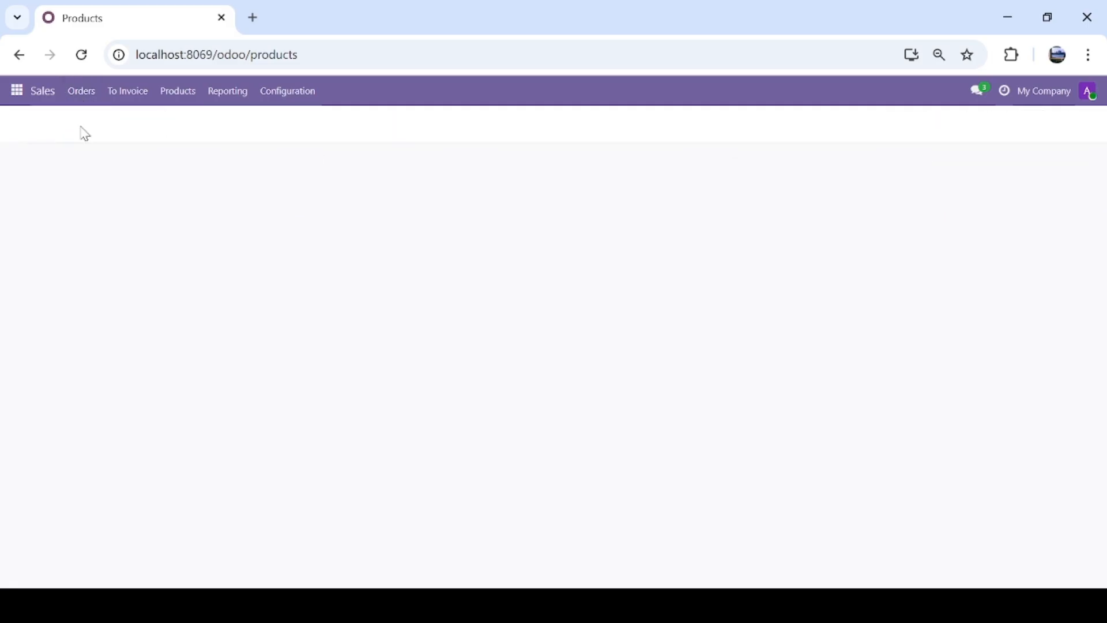
{"action": "left_click", "coordinate": [29, 123]}
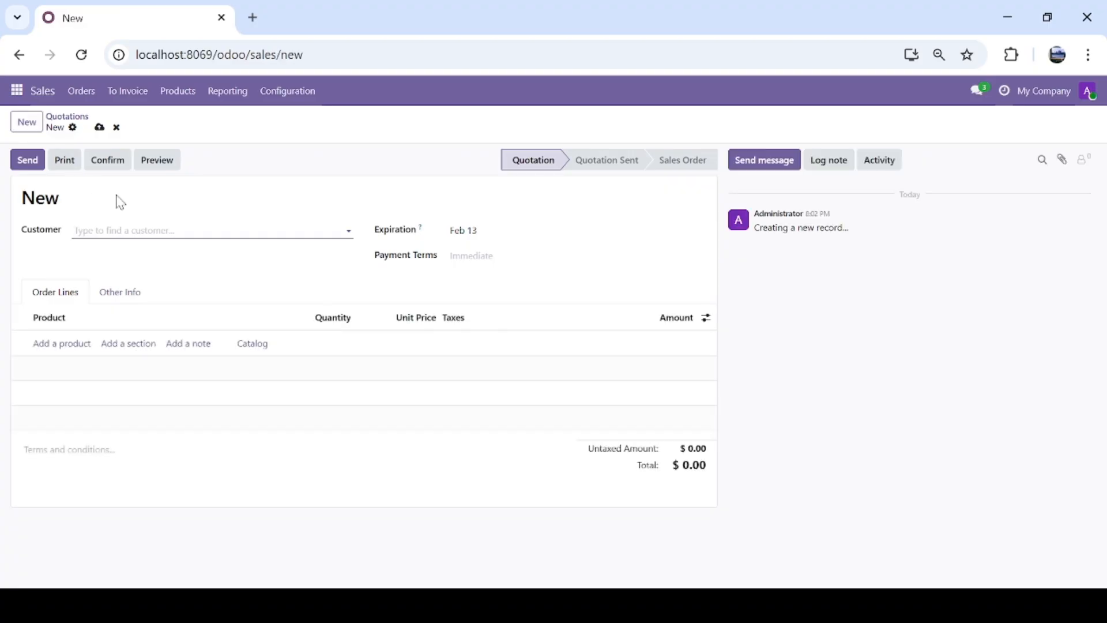
{"action": "left_click", "coordinate": [130, 227]}
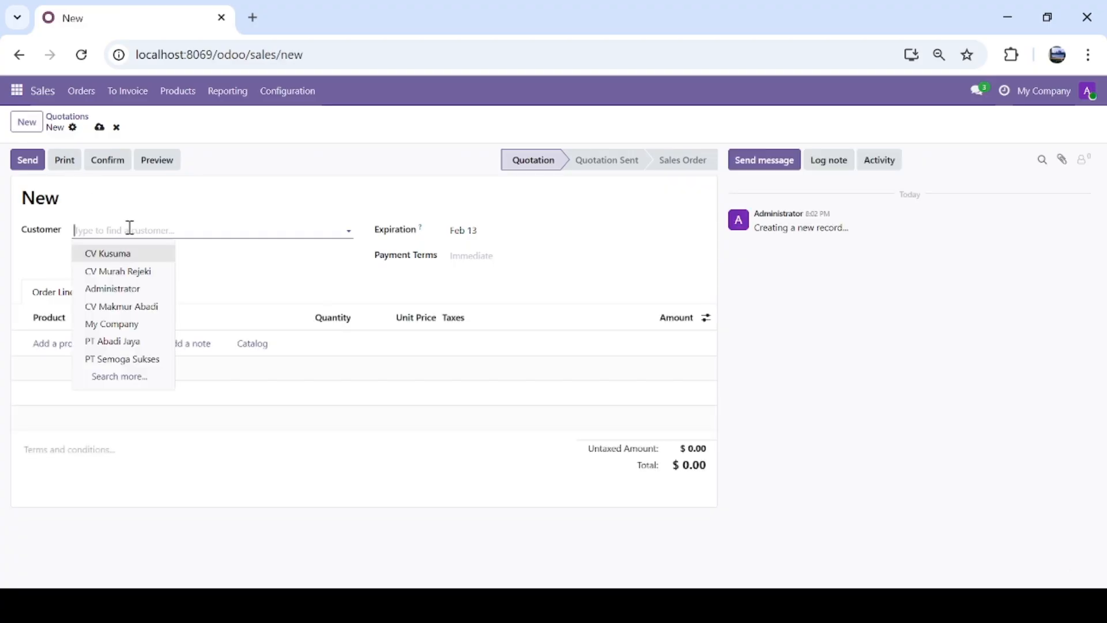
{"action": "left_click", "coordinate": [132, 272]}
Step: Add the Controller product to the quotation's order lines with a quantity of 18
{"action": "left_click", "coordinate": [84, 347]}
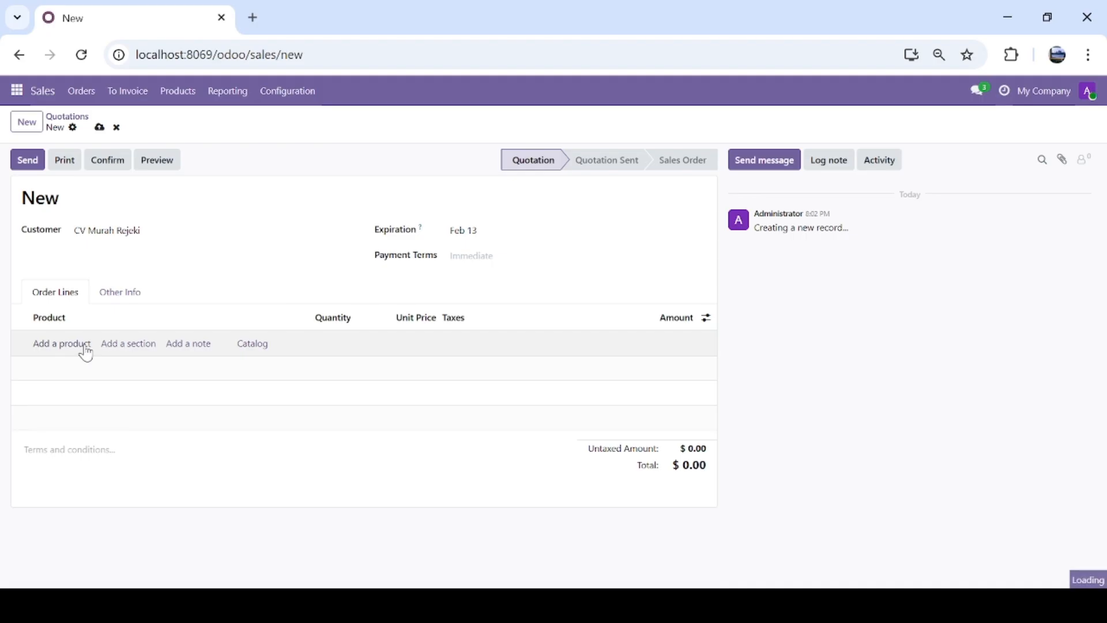
{"action": "left_click", "coordinate": [86, 372]}
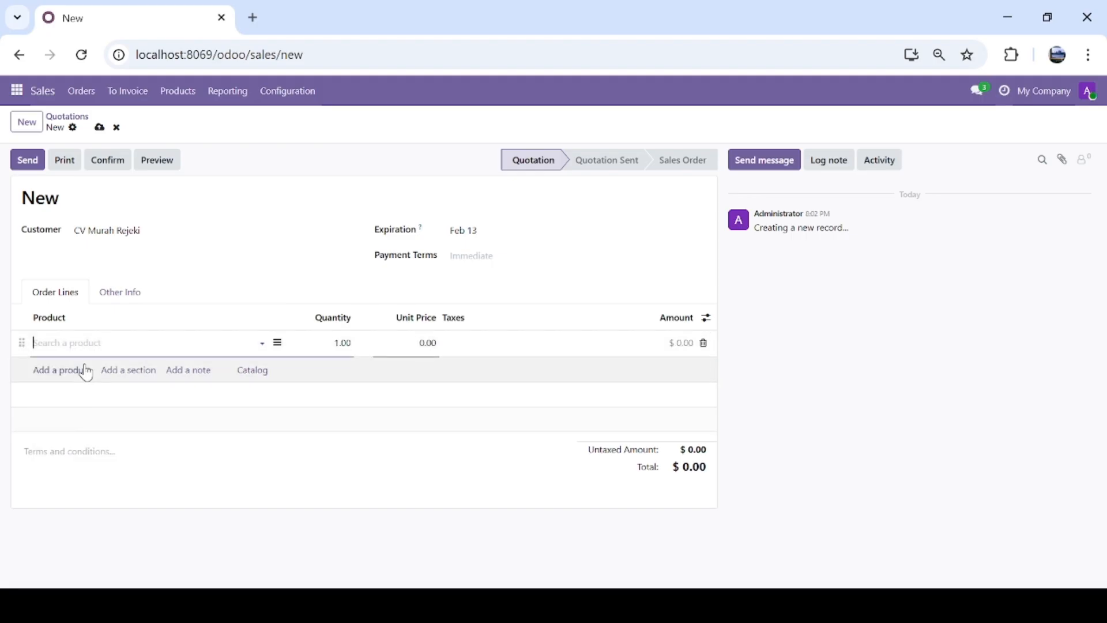
{"action": "left_click", "coordinate": [350, 339]}
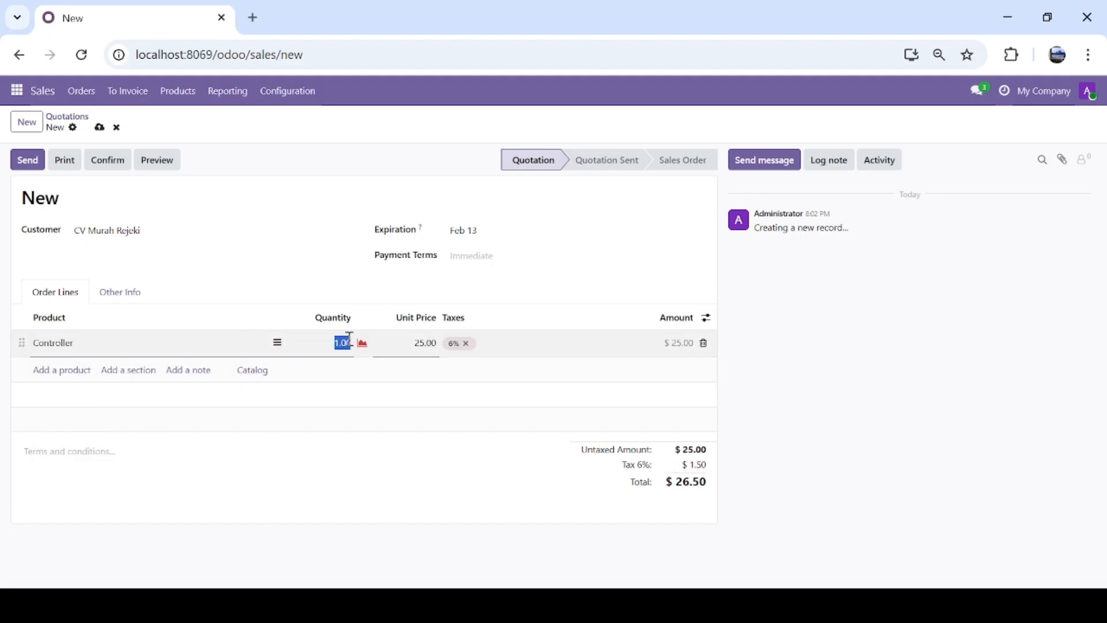
{"action": "type", "text": "18"}
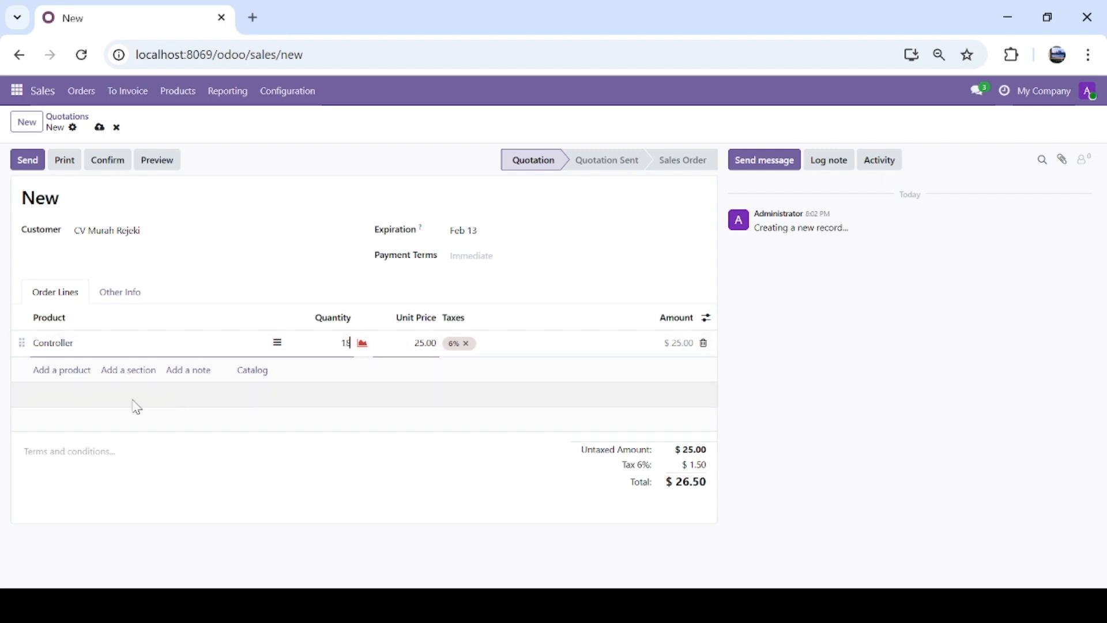
Step: Add the Inverter product as a second order line with a quantity of 19
{"action": "left_click", "coordinate": [69, 371]}
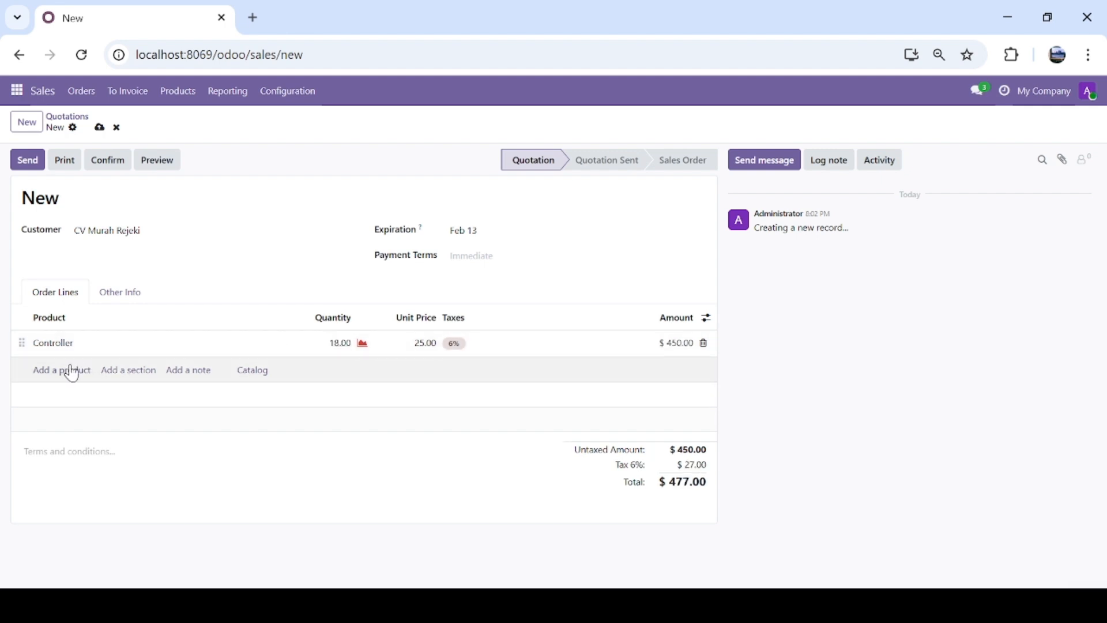
{"action": "left_click", "coordinate": [81, 370]}
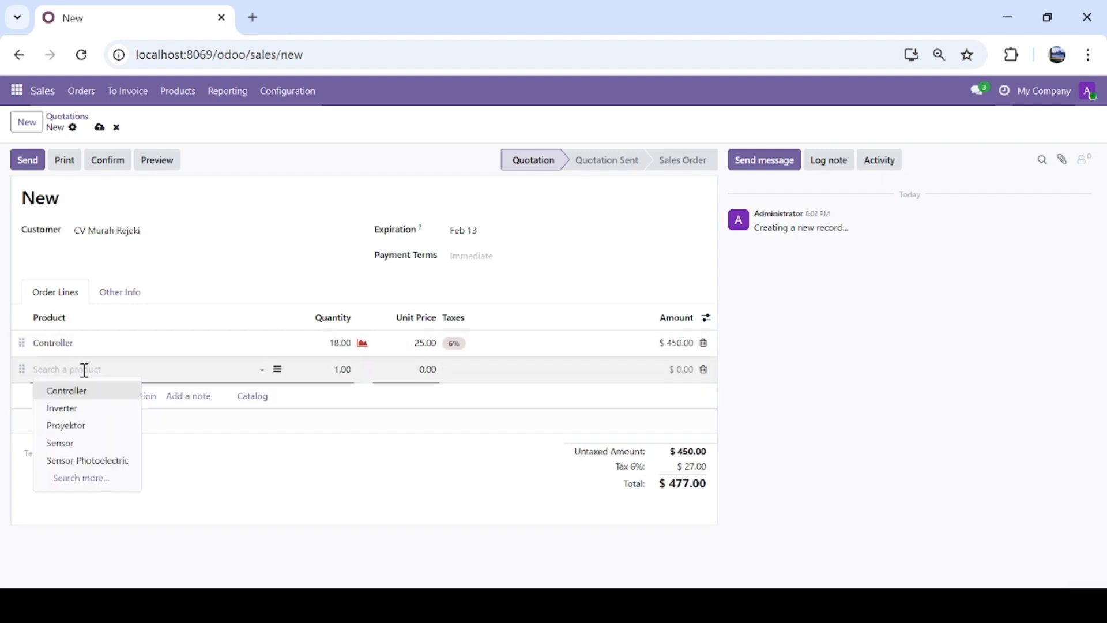
{"action": "left_click", "coordinate": [113, 409]}
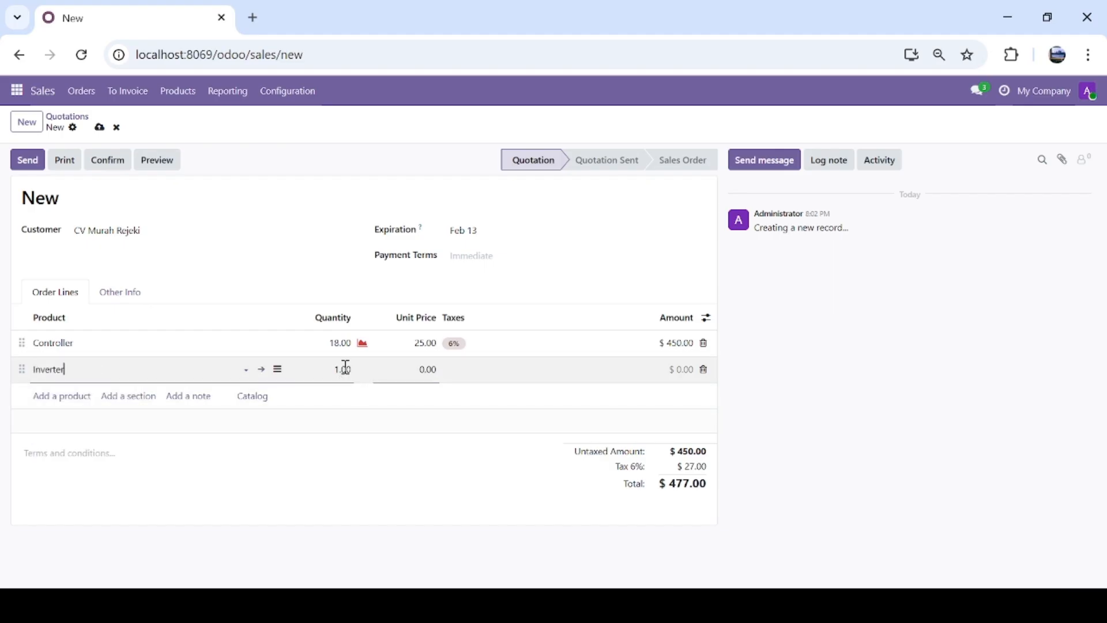
{"action": "left_click", "coordinate": [329, 367]}
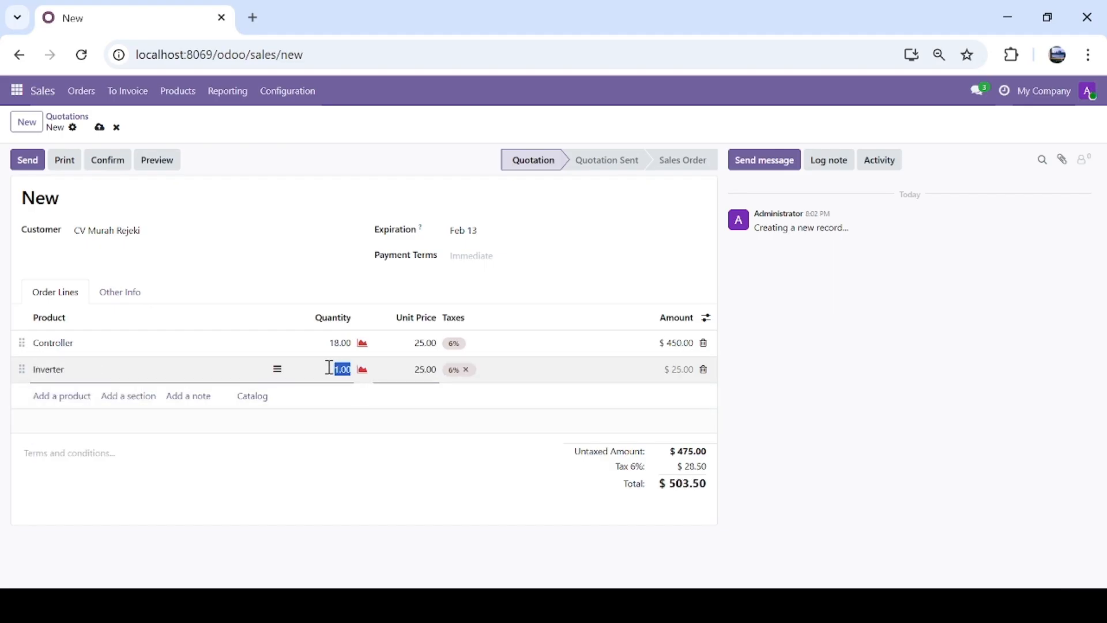
{"action": "type", "text": "15"}
Step: Try to send the quotation to the customer, dismiss the dialog, and confirm the quotation as a sales order
{"action": "left_click", "coordinate": [26, 164]}
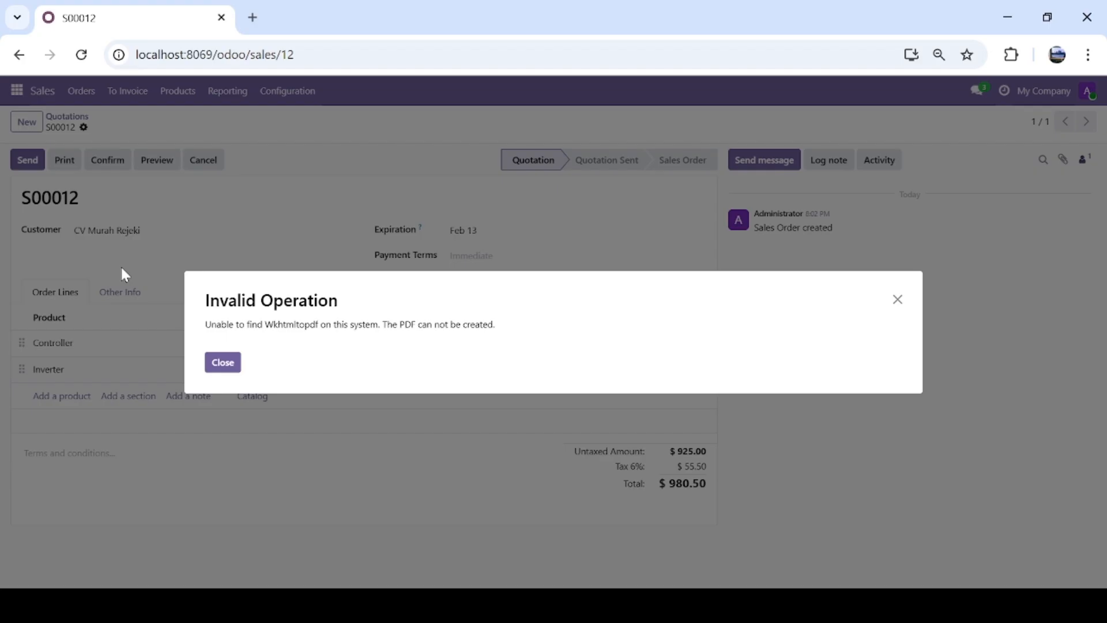
{"action": "left_click", "coordinate": [226, 370]}
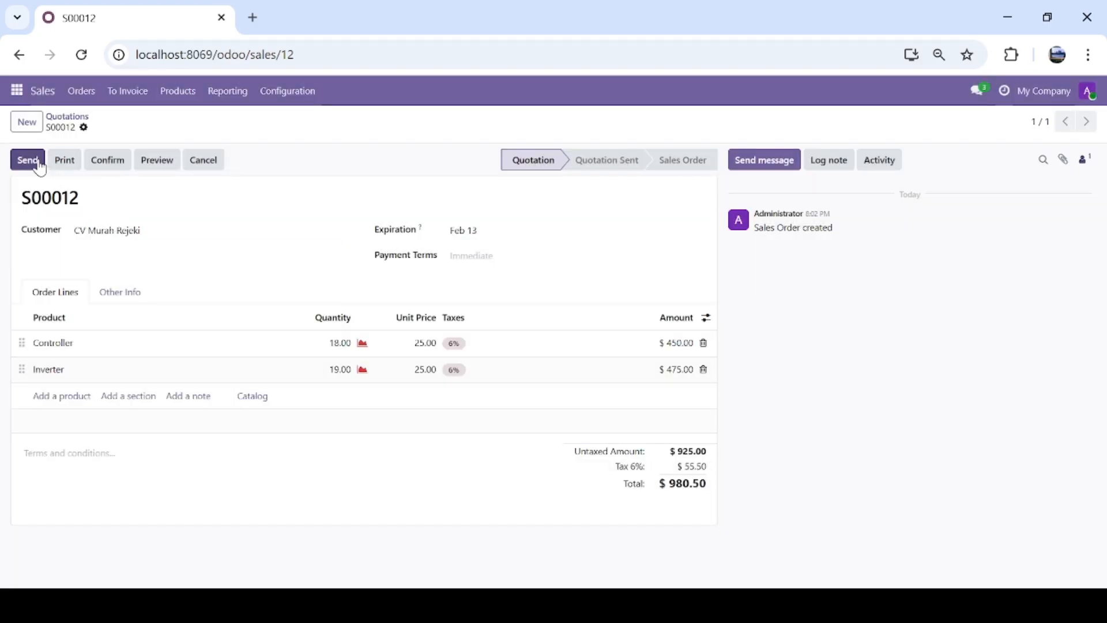
{"action": "left_click", "coordinate": [96, 166]}
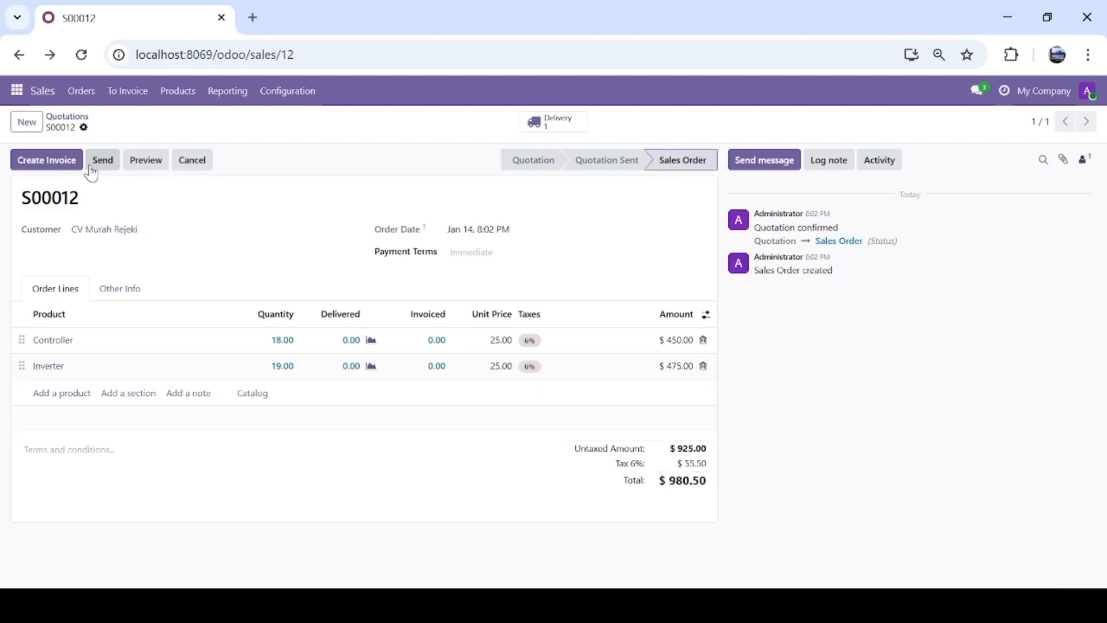
Step: Create a draft regular invoice from the sales order and confirm it
{"action": "left_click", "coordinate": [58, 161]}
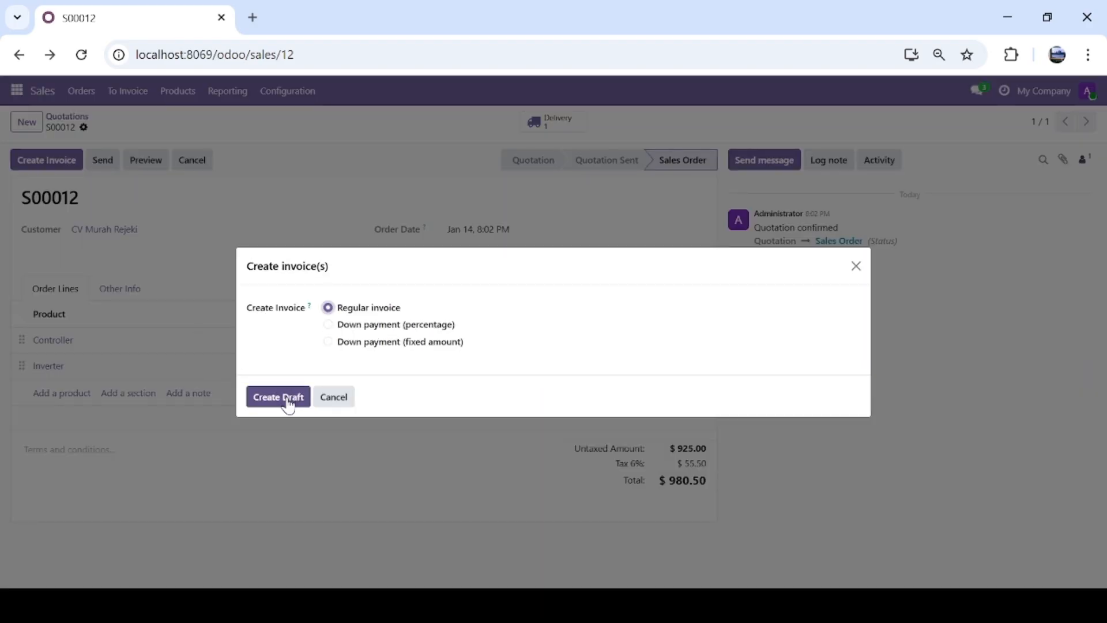
{"action": "left_click", "coordinate": [288, 398]}
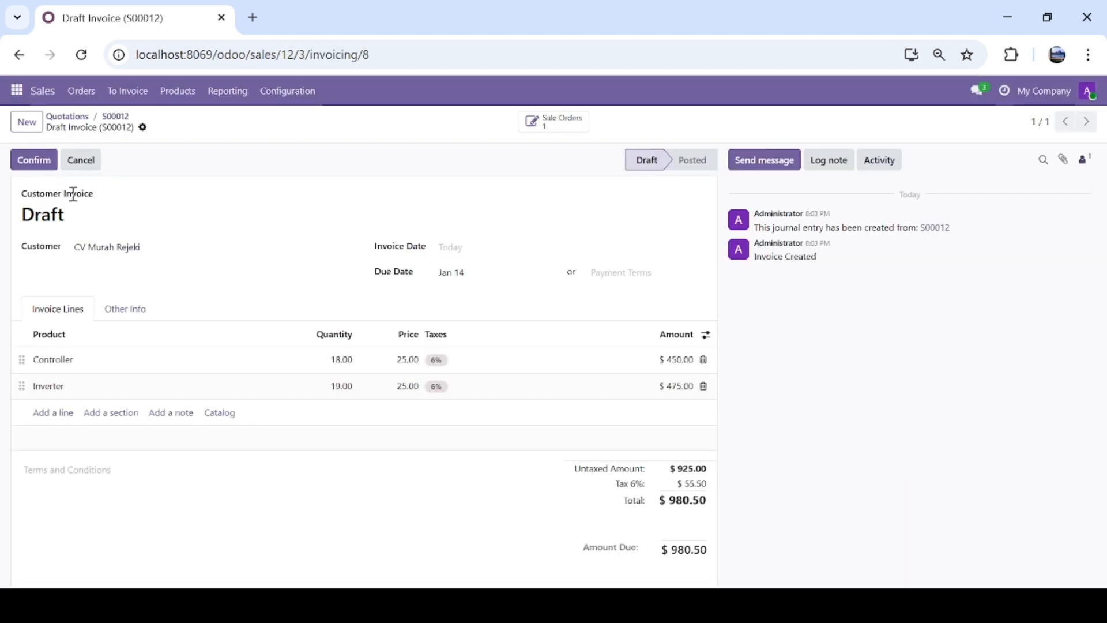
{"action": "left_click", "coordinate": [35, 161]}
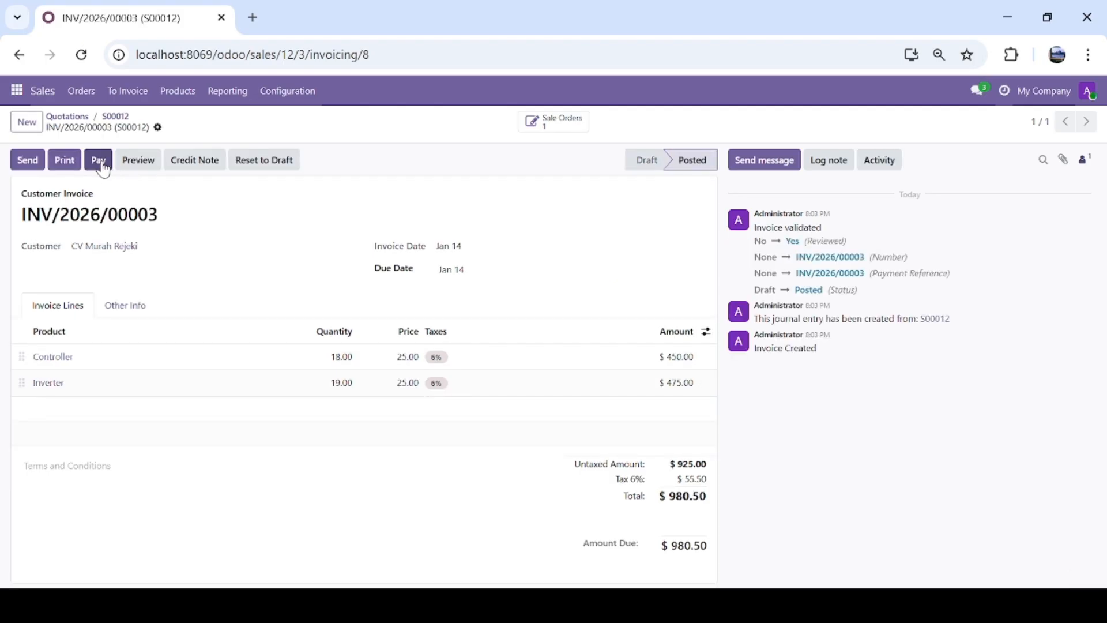
Step: Register a $980.50 payment for the invoice with the Bank journal and Manual Payment method, and preview the invoice
{"action": "left_click", "coordinate": [99, 161]}
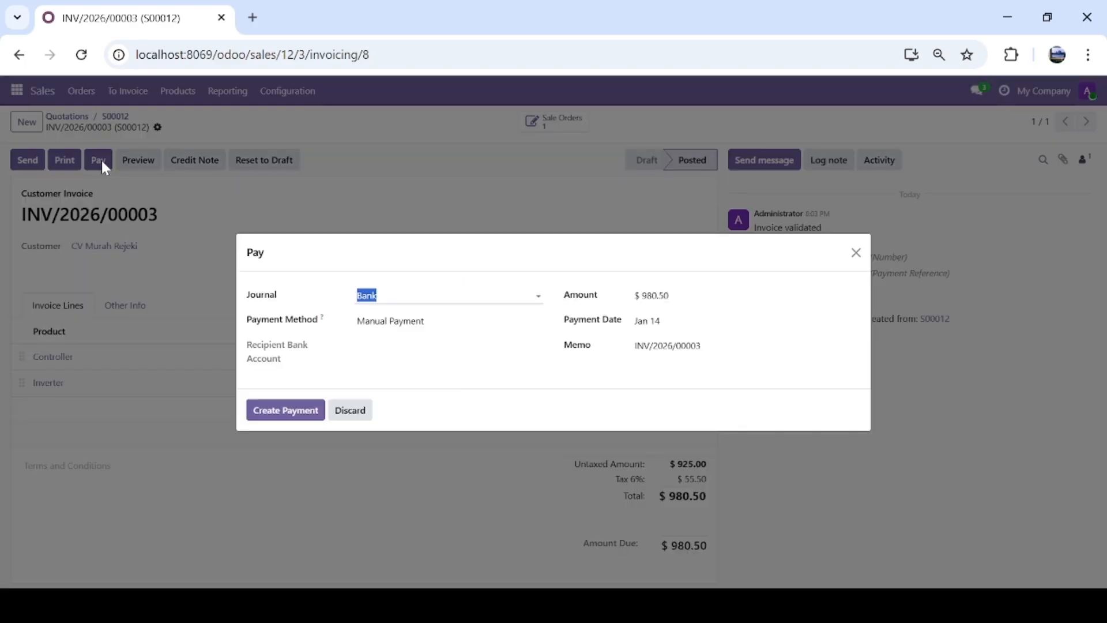
{"action": "left_click", "coordinate": [283, 423]}
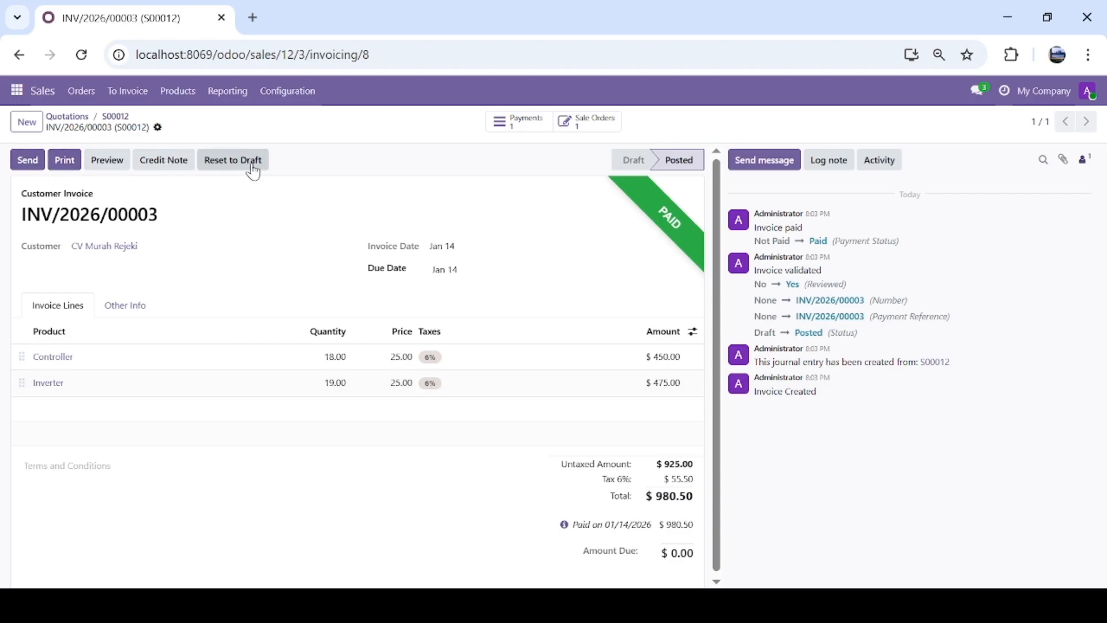
{"action": "left_click", "coordinate": [108, 168]}
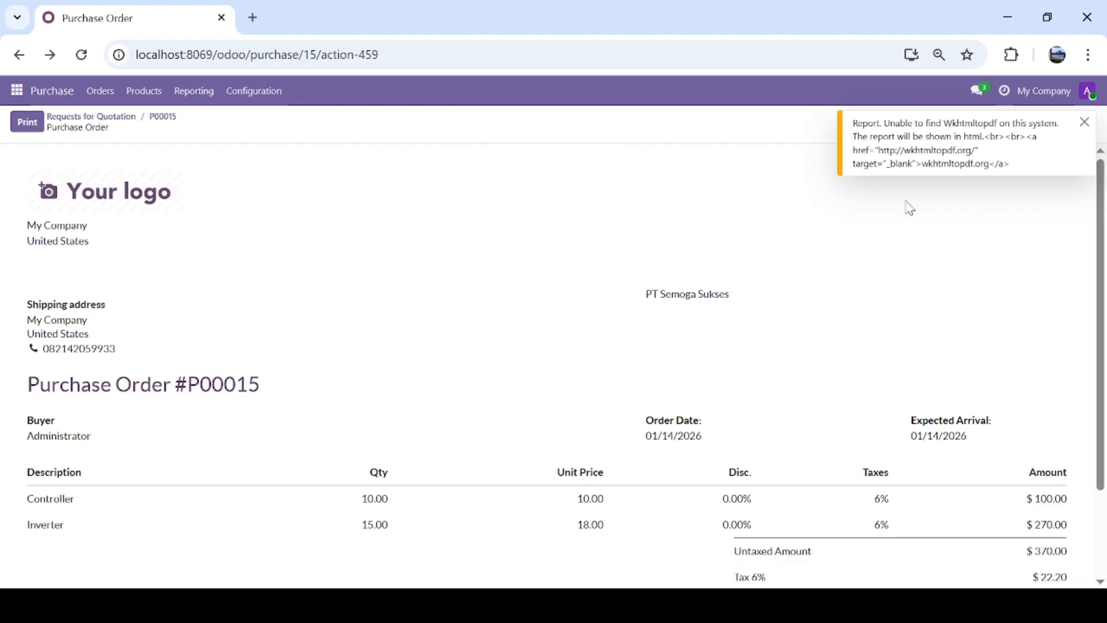
Step: Leave the purchase order report and switch to the Inventory app's overview of receipts, transfers and delivery orders
{"action": "left_click", "coordinate": [1082, 122]}
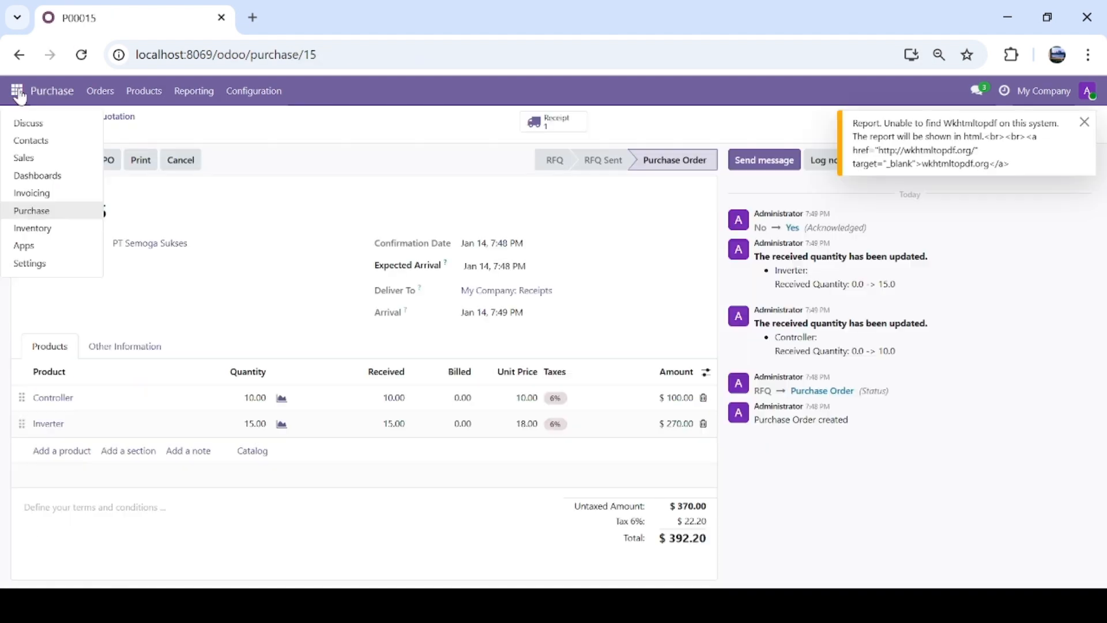
{"action": "left_click", "coordinate": [66, 234]}
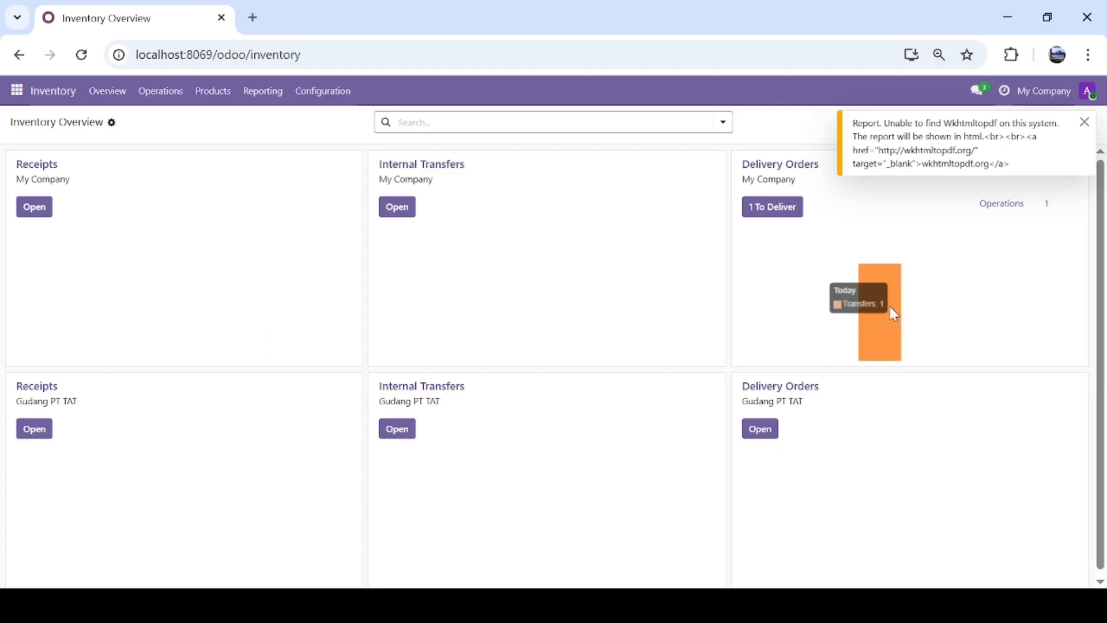
Step: Open today's pending My Company delivery order for CV Murah Rejeki from the inventory overview
{"action": "left_click", "coordinate": [897, 313]}
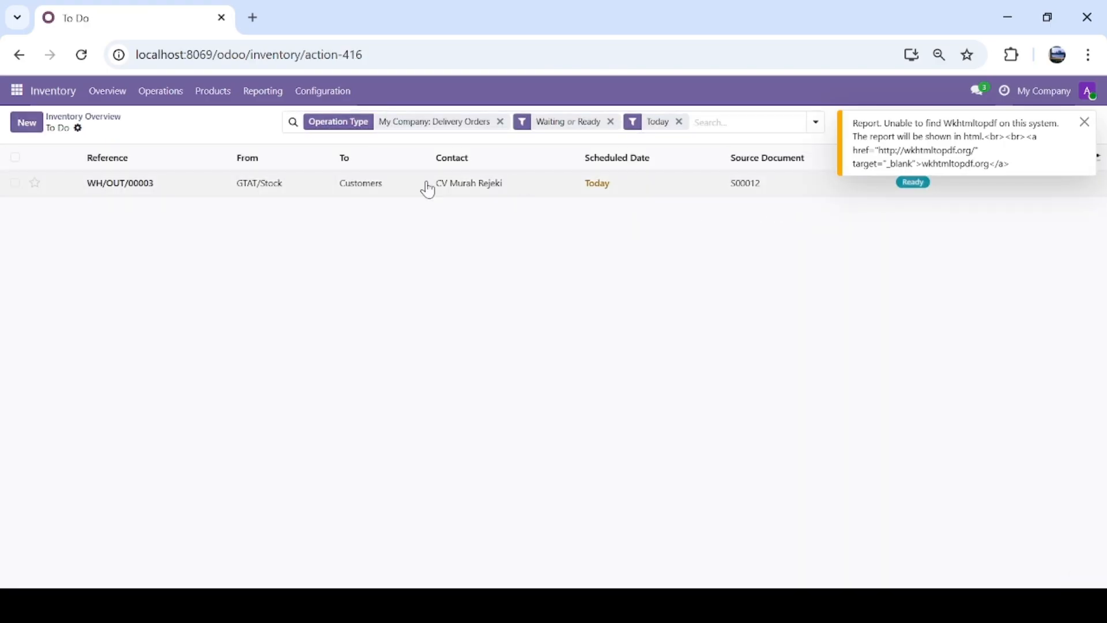
{"action": "left_click", "coordinate": [346, 192]}
Step: Try to source the delivery order from WH and check its product availability
{"action": "left_click", "coordinate": [337, 280]}
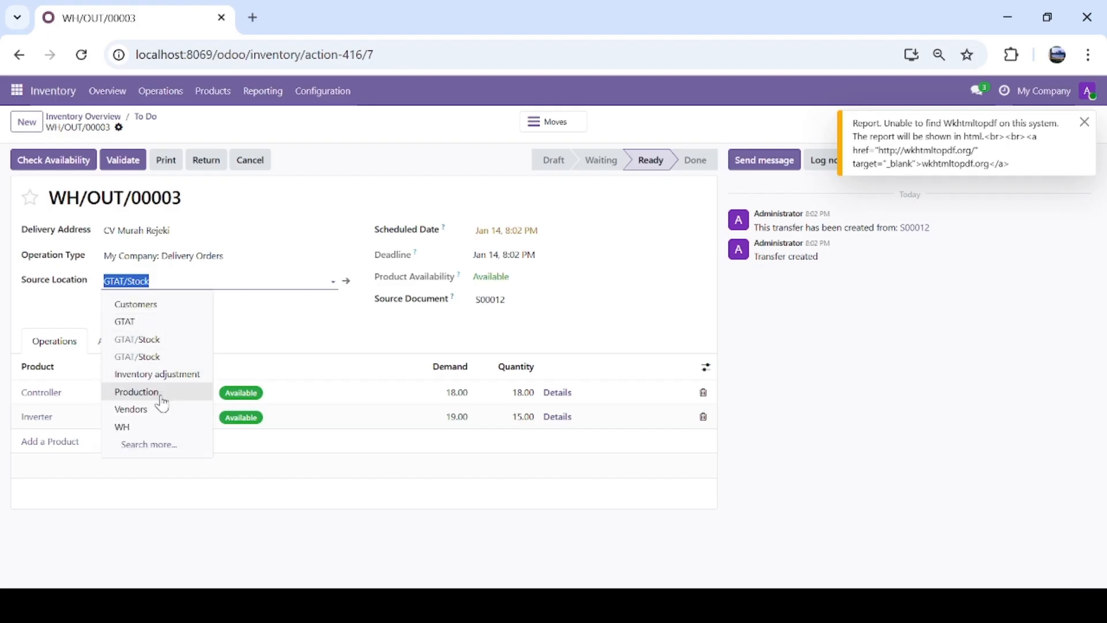
{"action": "left_click", "coordinate": [162, 427]}
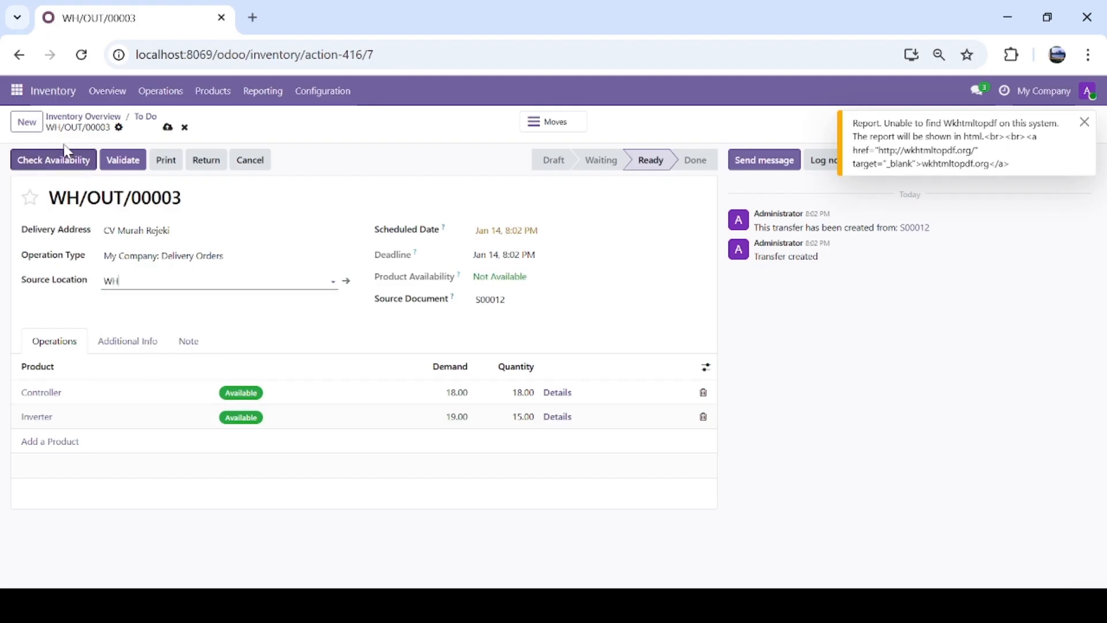
{"action": "left_click", "coordinate": [57, 164]}
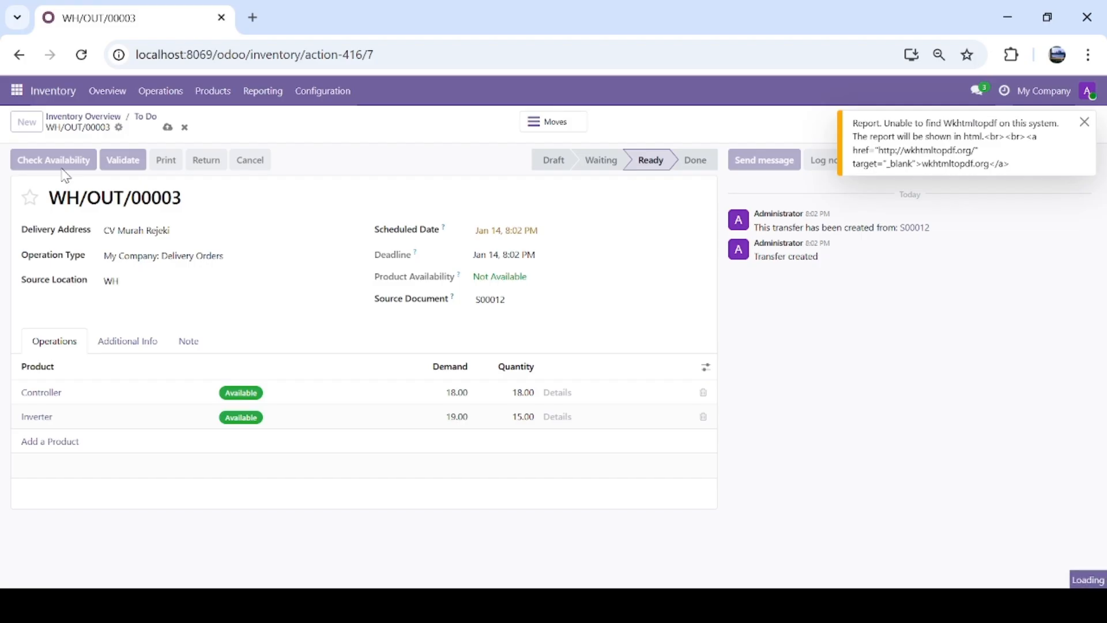
Step: Set the delivery order's source location to the second GTAT/Stock entry, check availability, and validate the delivery
{"action": "left_click", "coordinate": [166, 281]}
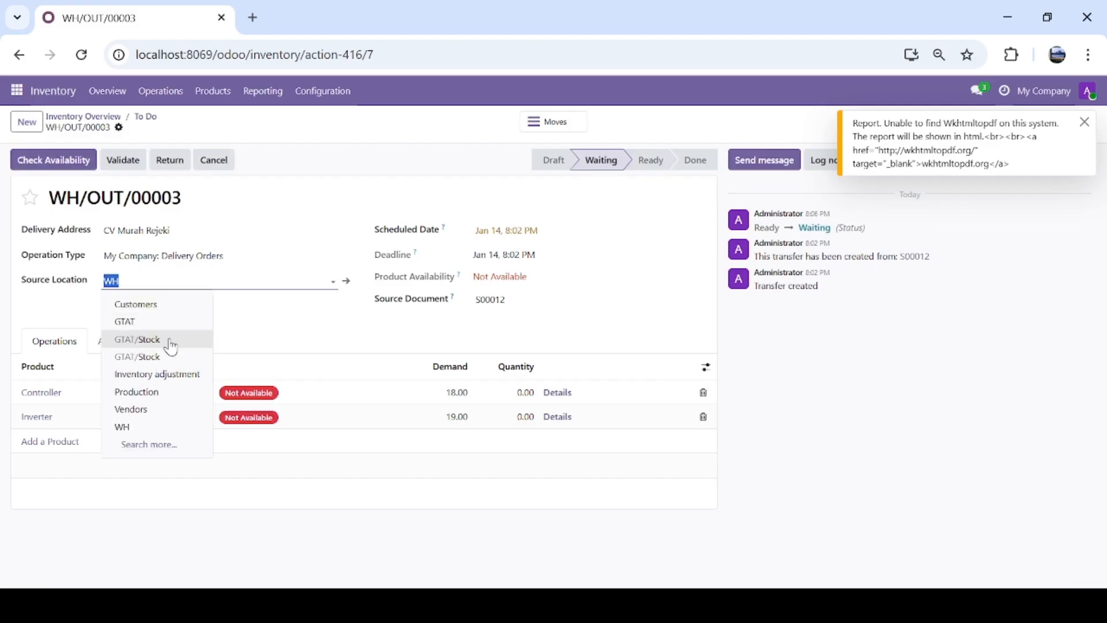
{"action": "left_click", "coordinate": [168, 361]}
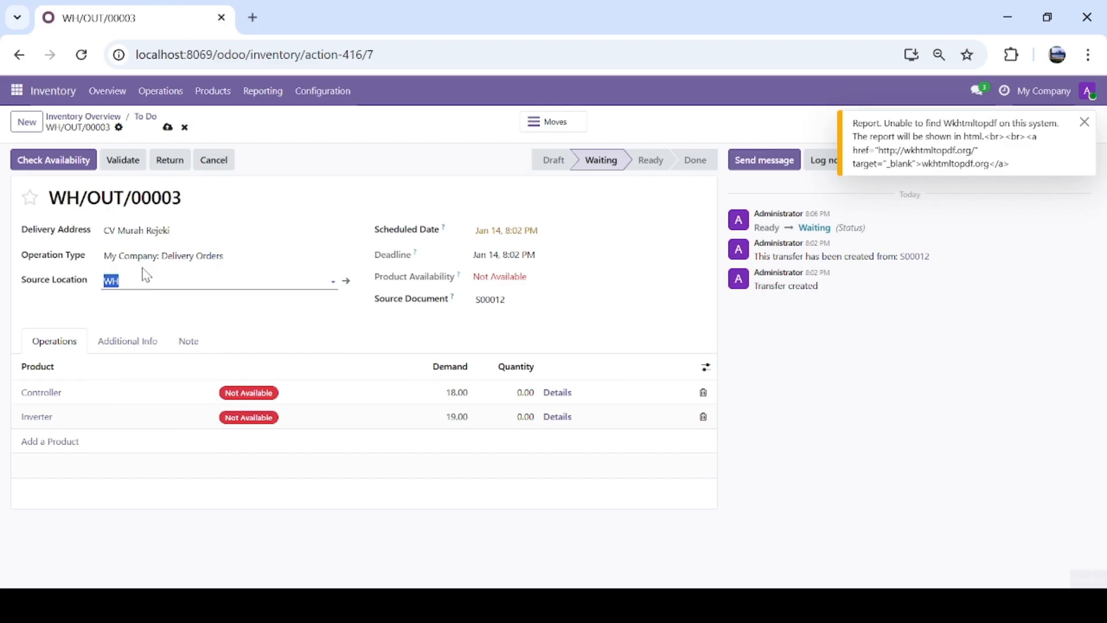
{"action": "left_click", "coordinate": [65, 157]}
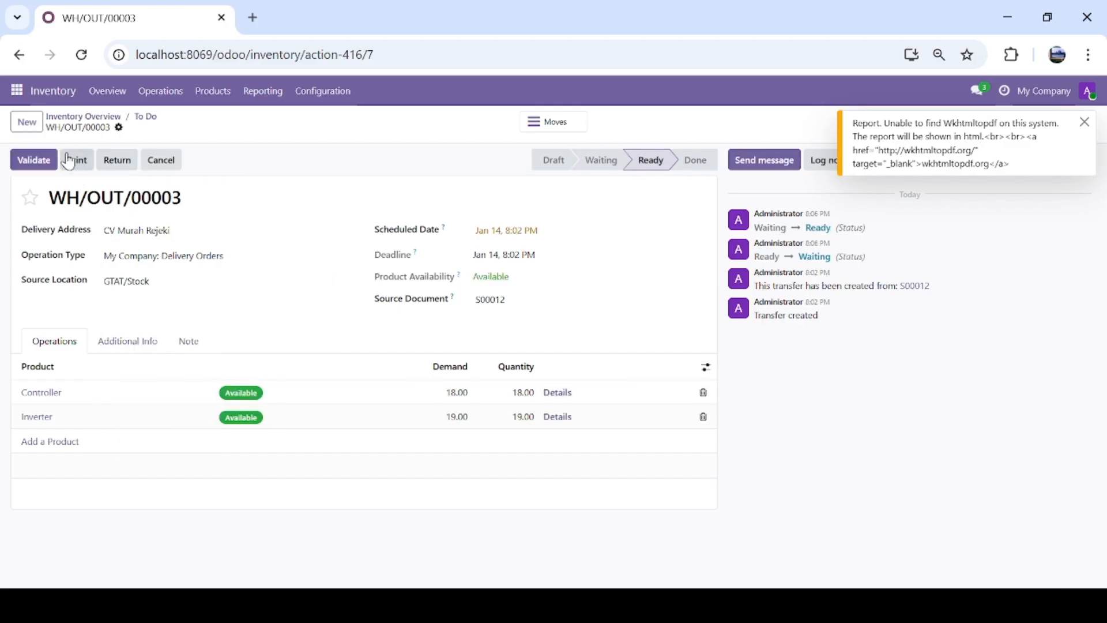
{"action": "left_click", "coordinate": [46, 157]}
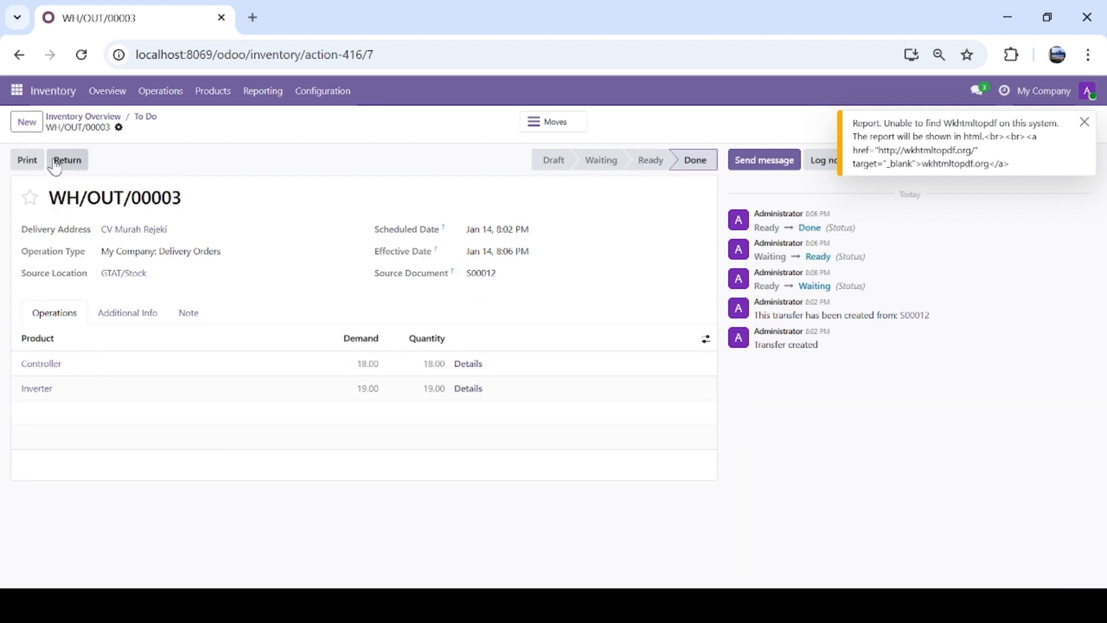
Step: Examine the on-hand quantities of the goods in the Inventory product list
{"action": "left_click", "coordinate": [212, 105]}
{"action": "left_click", "coordinate": [224, 127]}
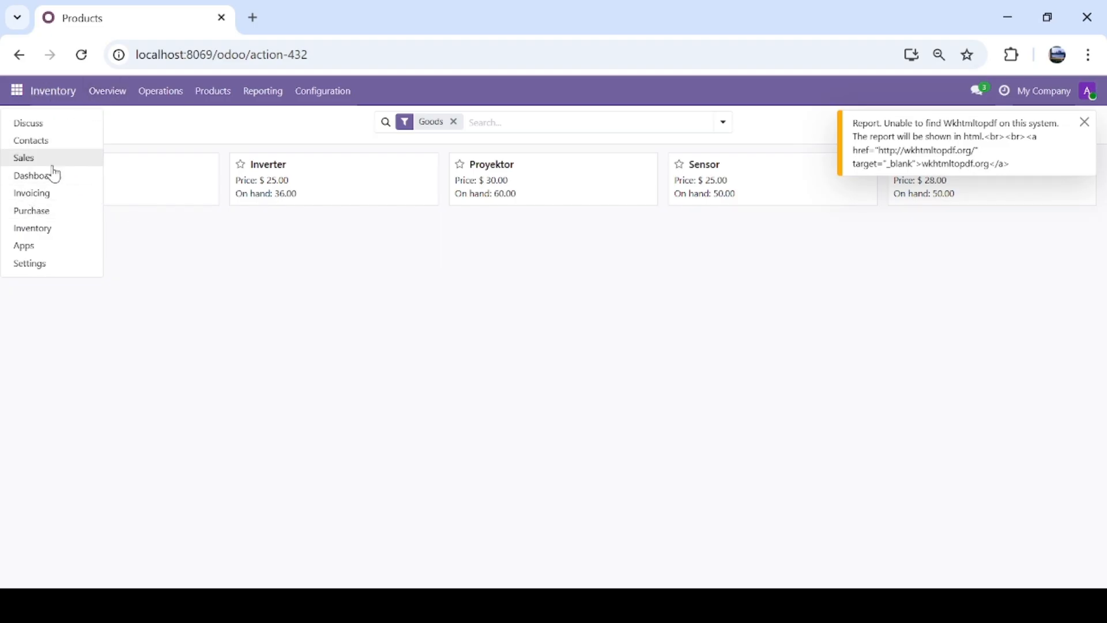
Step: Switch to the Purchase app and create a request for quotation with PT Abadi Jaya as the vendor
{"action": "left_click", "coordinate": [49, 211]}
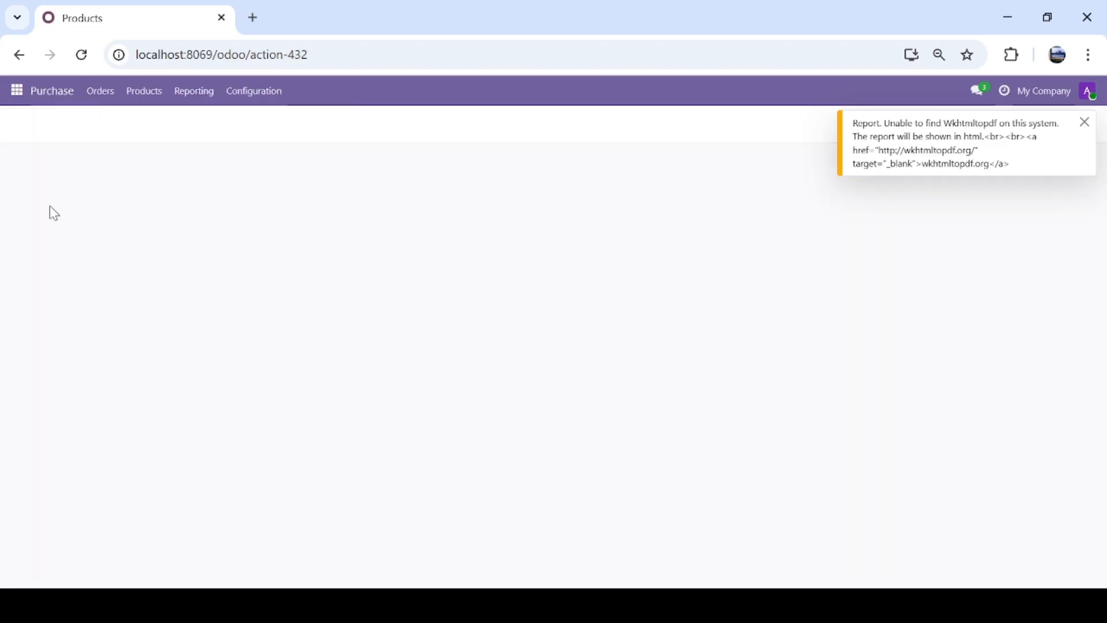
{"action": "left_click", "coordinate": [28, 122]}
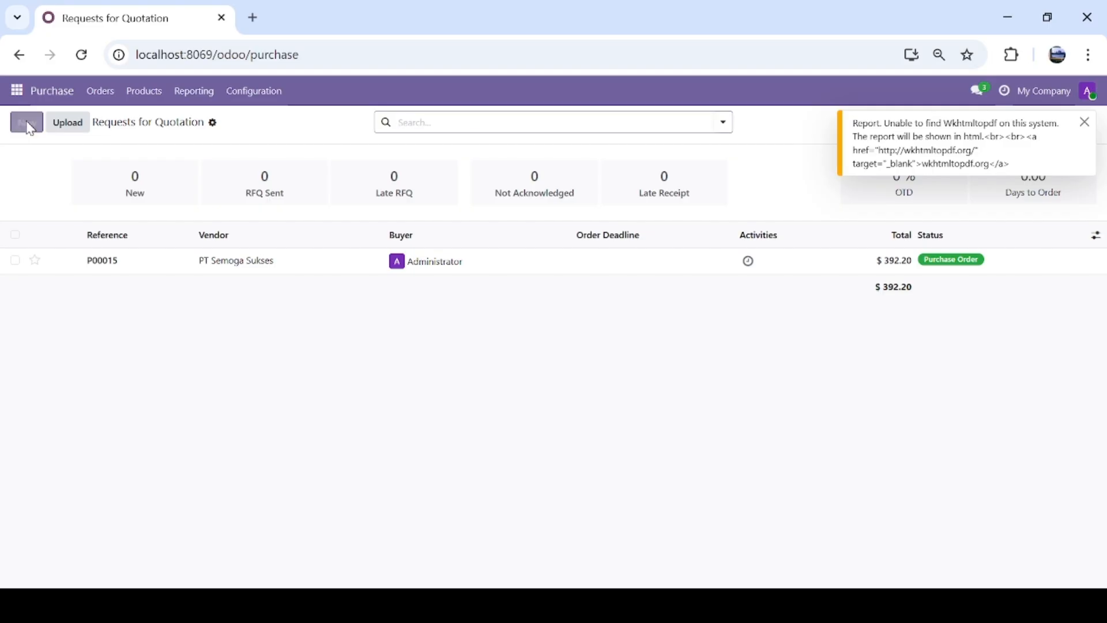
{"action": "left_click", "coordinate": [158, 246]}
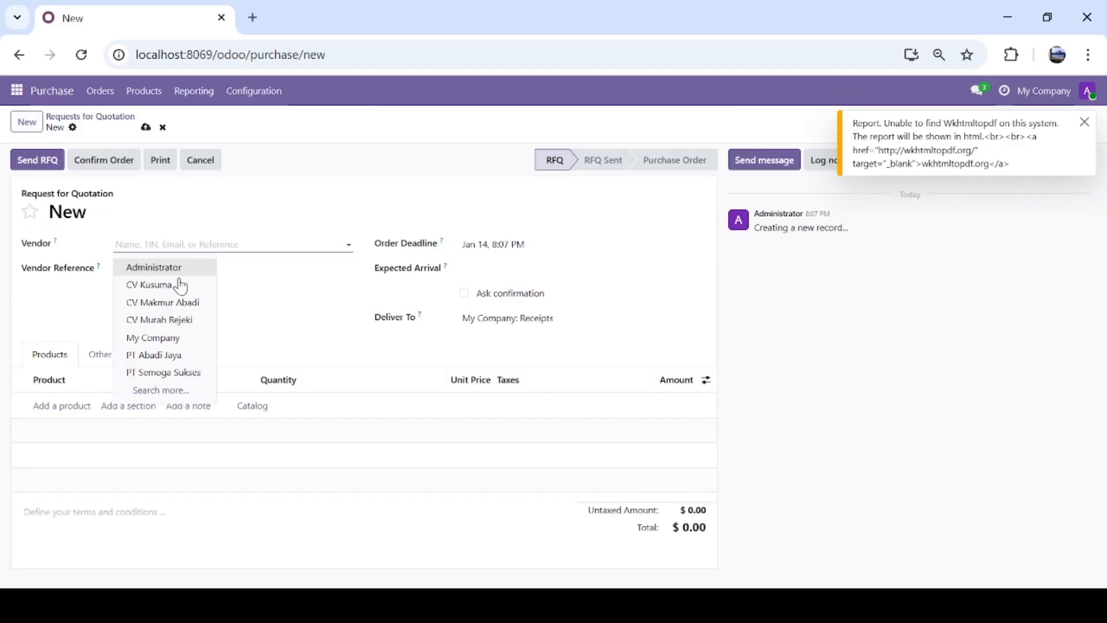
{"action": "left_click", "coordinate": [179, 357]}
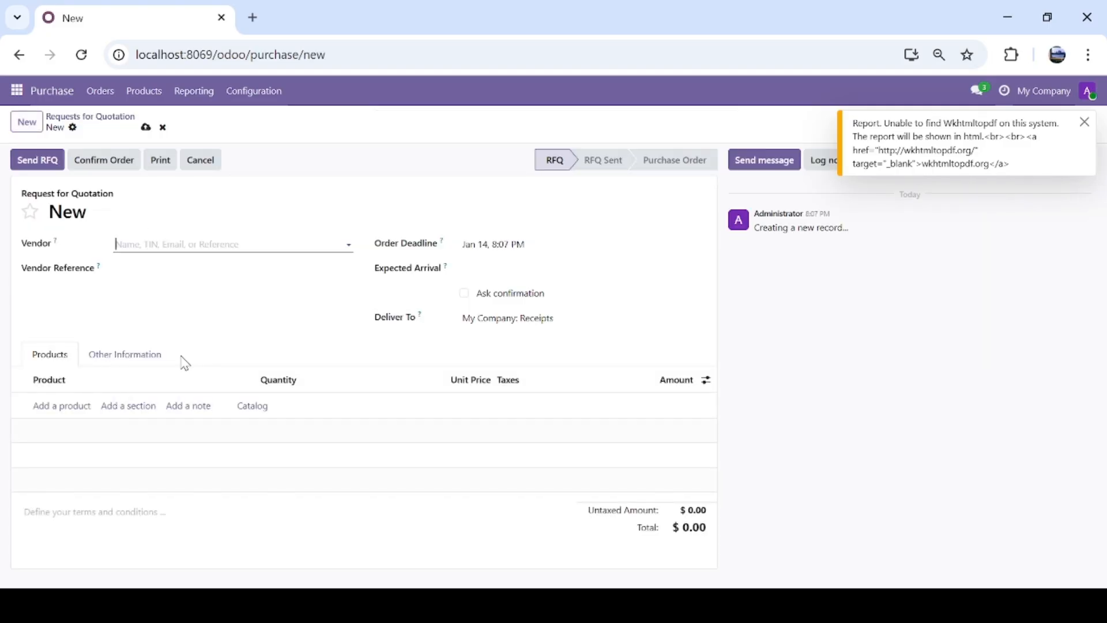
Step: Add the Controller product to the request for quotation with a quantity of 24
{"action": "left_click", "coordinate": [51, 406]}
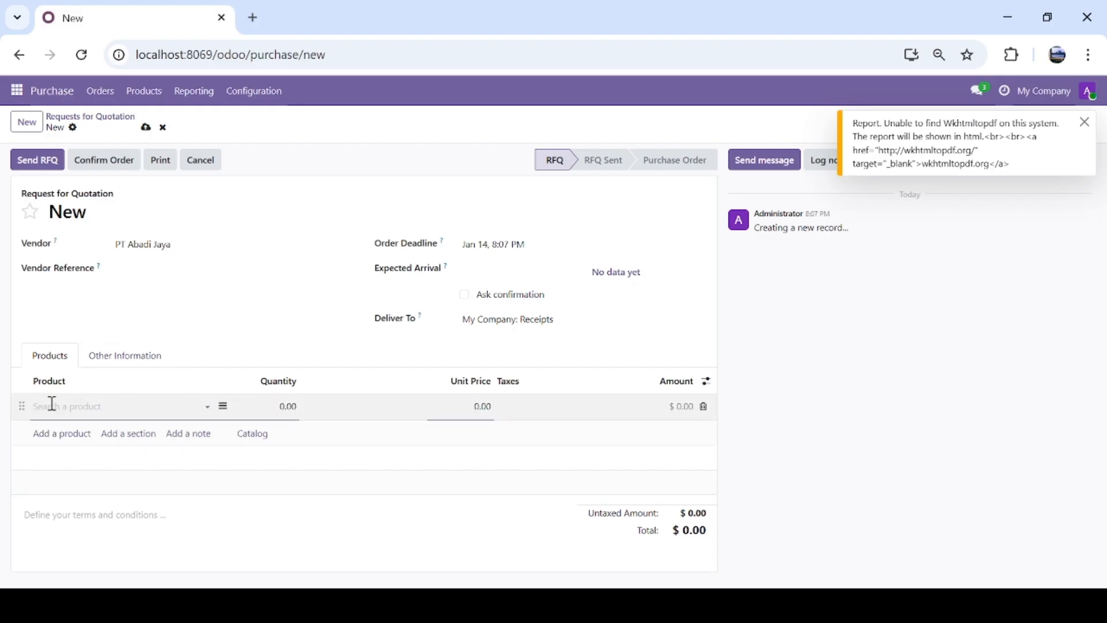
{"action": "left_click", "coordinate": [72, 406]}
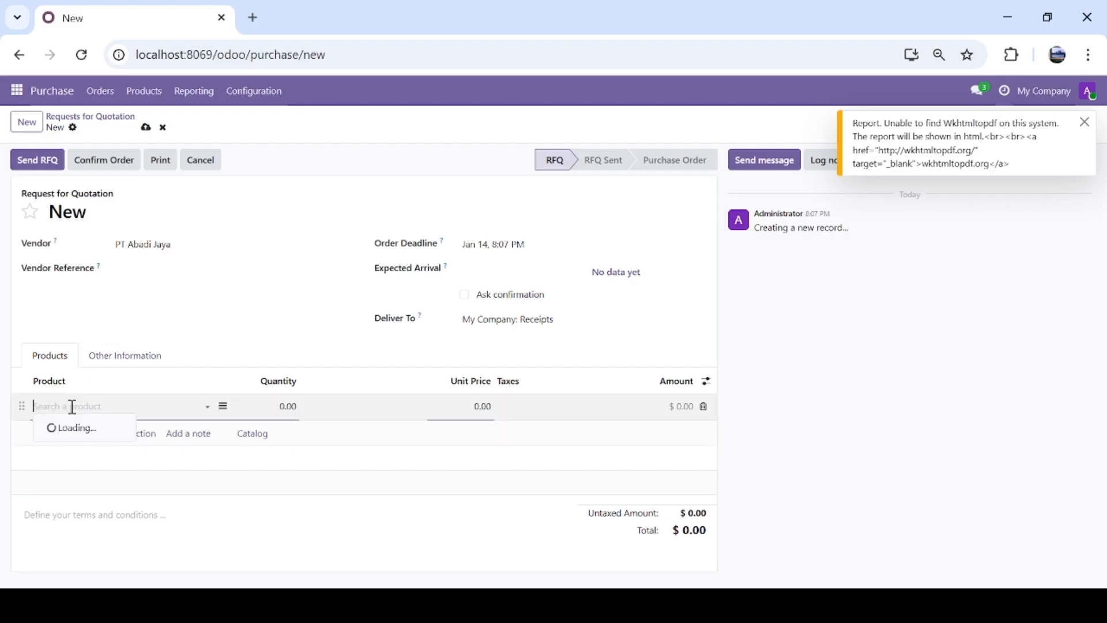
{"action": "left_click", "coordinate": [79, 433]}
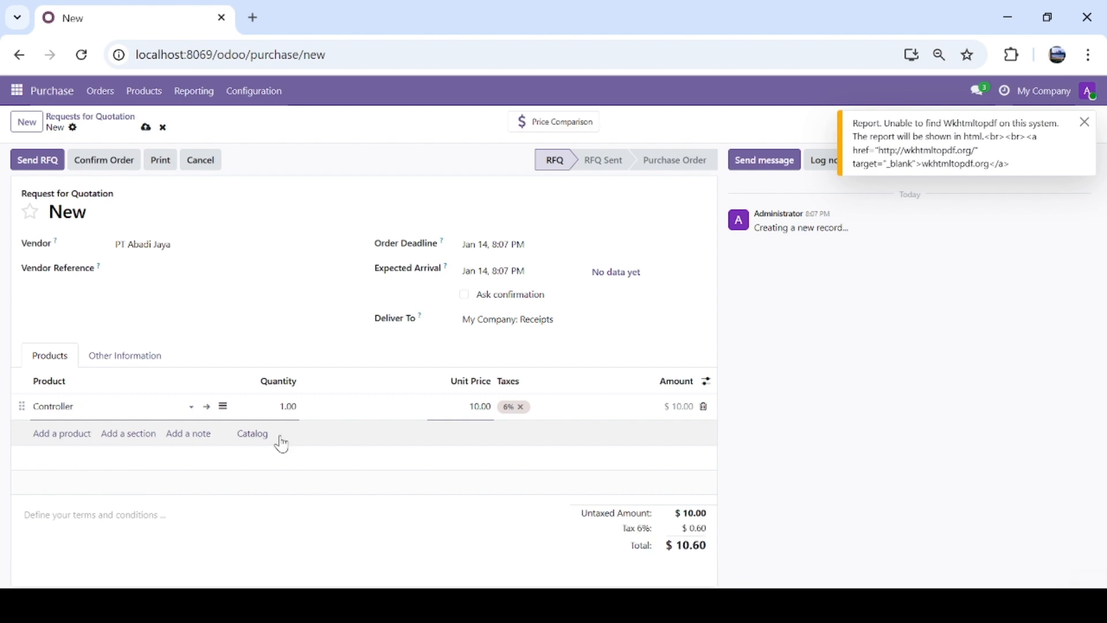
{"action": "left_click", "coordinate": [289, 406]}
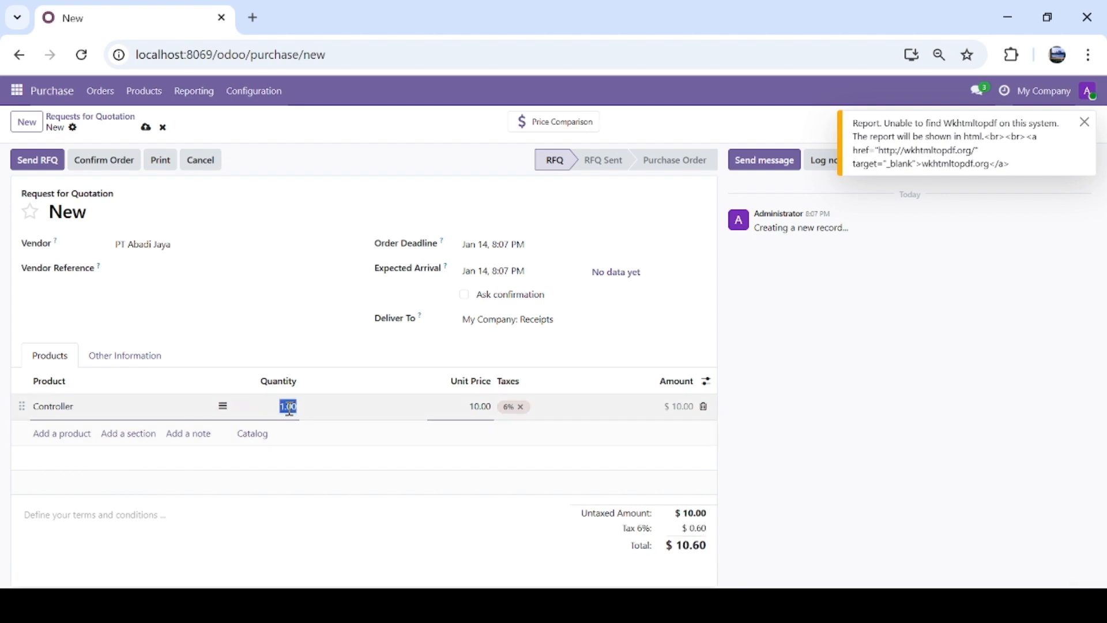
{"action": "type", "text": "24"}
Step: Add an Inverter line with a quantity of 31 and keep PT Abadi Jaya as the vendor
{"action": "left_click", "coordinate": [56, 436]}
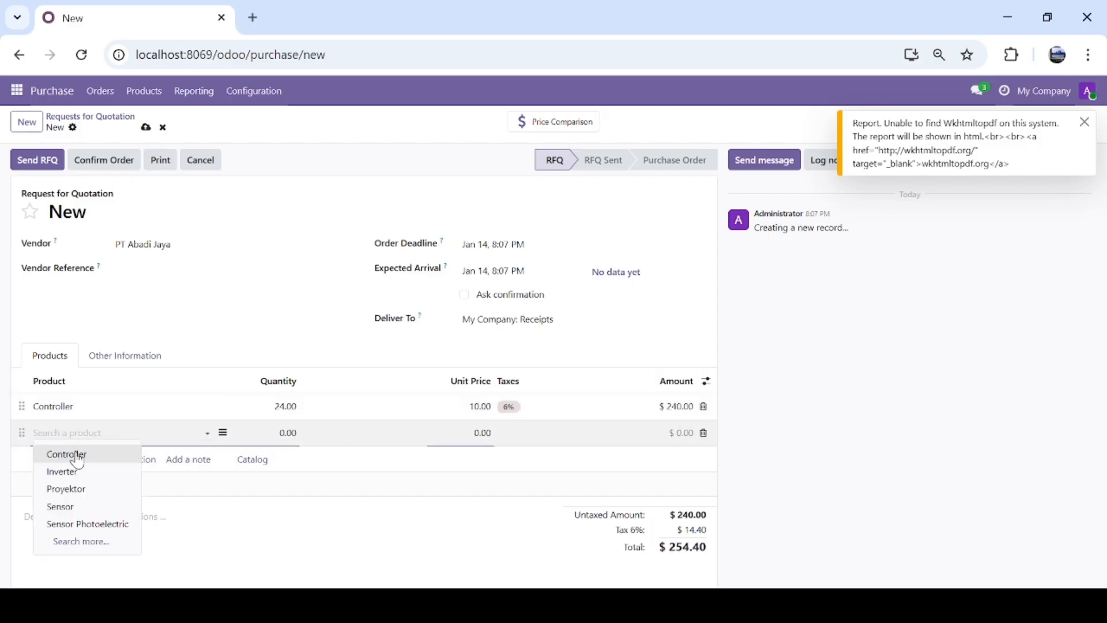
{"action": "left_click", "coordinate": [81, 469]}
{"action": "left_click", "coordinate": [288, 430]}
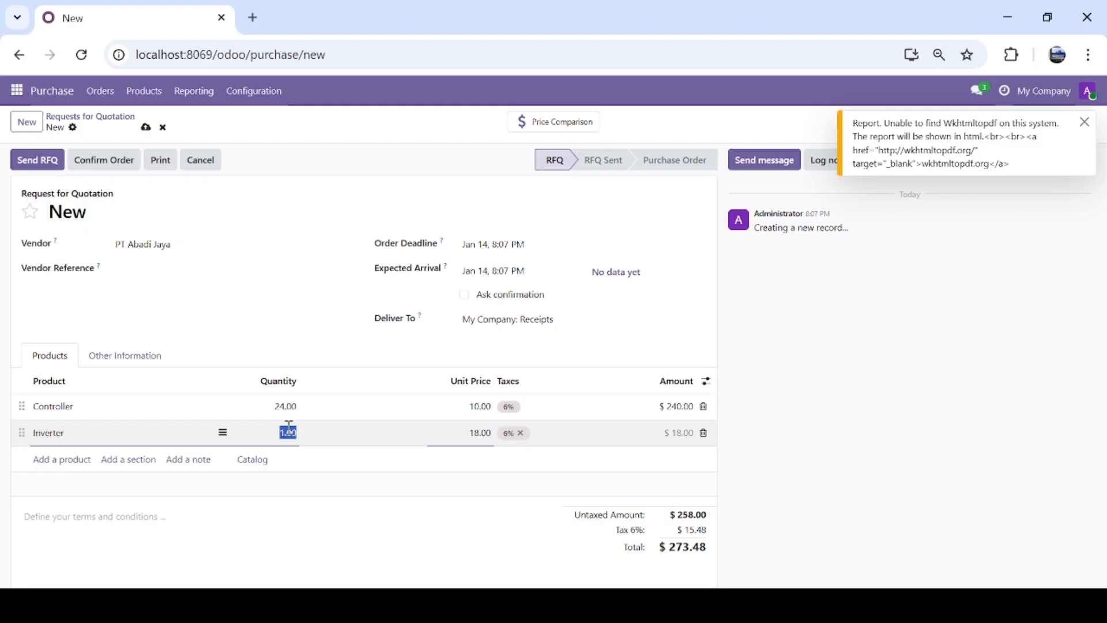
{"action": "type", "text": "31"}
{"action": "left_click", "coordinate": [198, 245]}
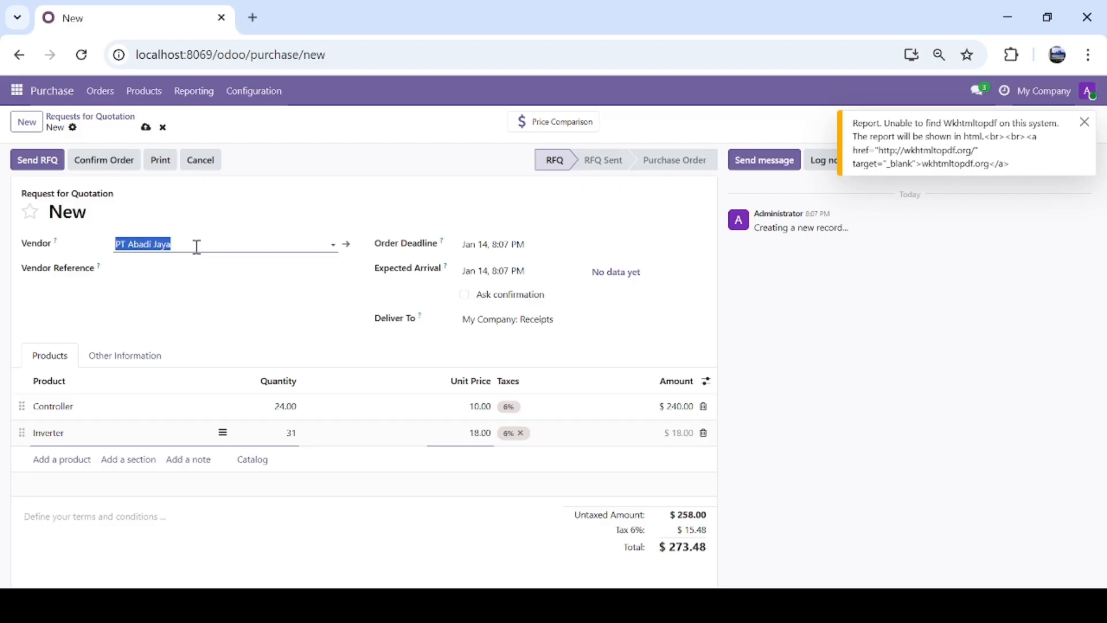
{"action": "left_click", "coordinate": [165, 237]}
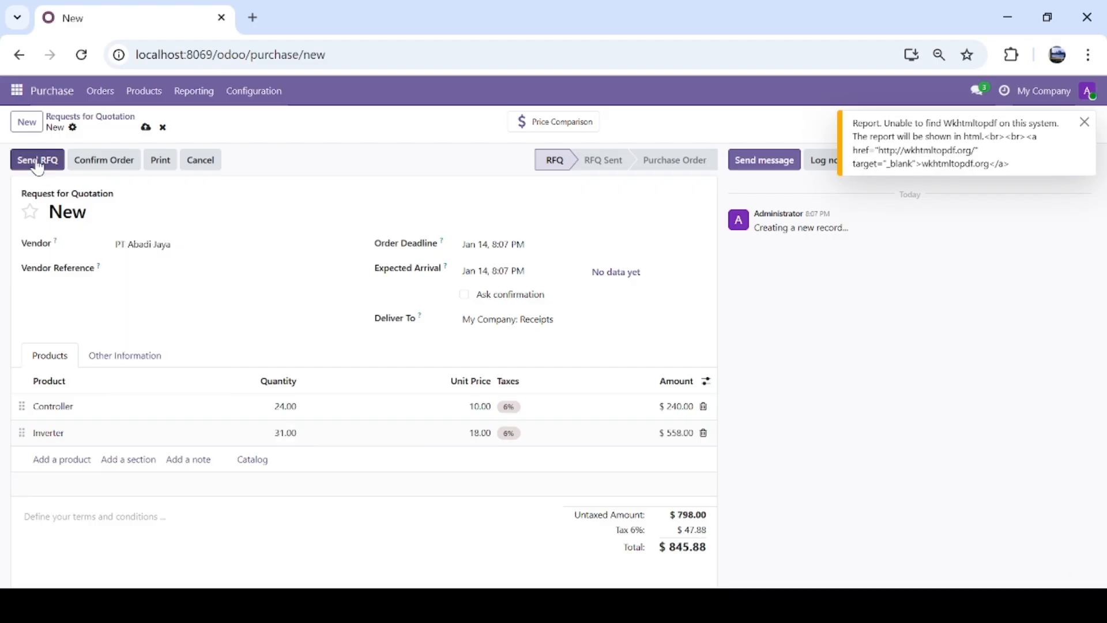
Step: Confirm the request as a purchase order, then receive its products and validate the receipt
{"action": "left_click", "coordinate": [95, 164]}
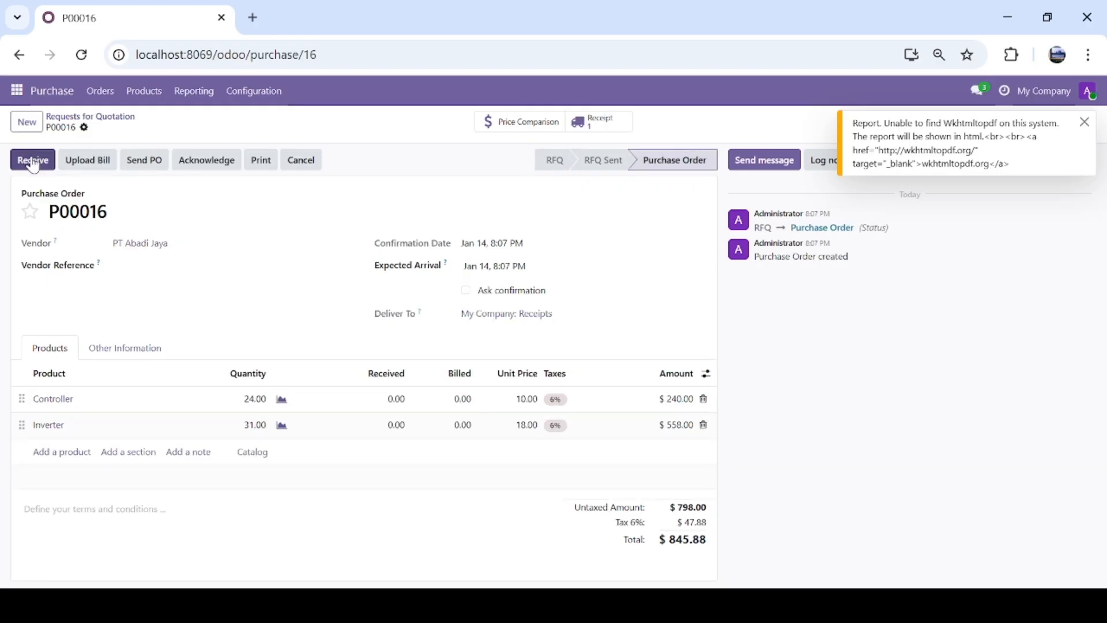
{"action": "left_click", "coordinate": [33, 160]}
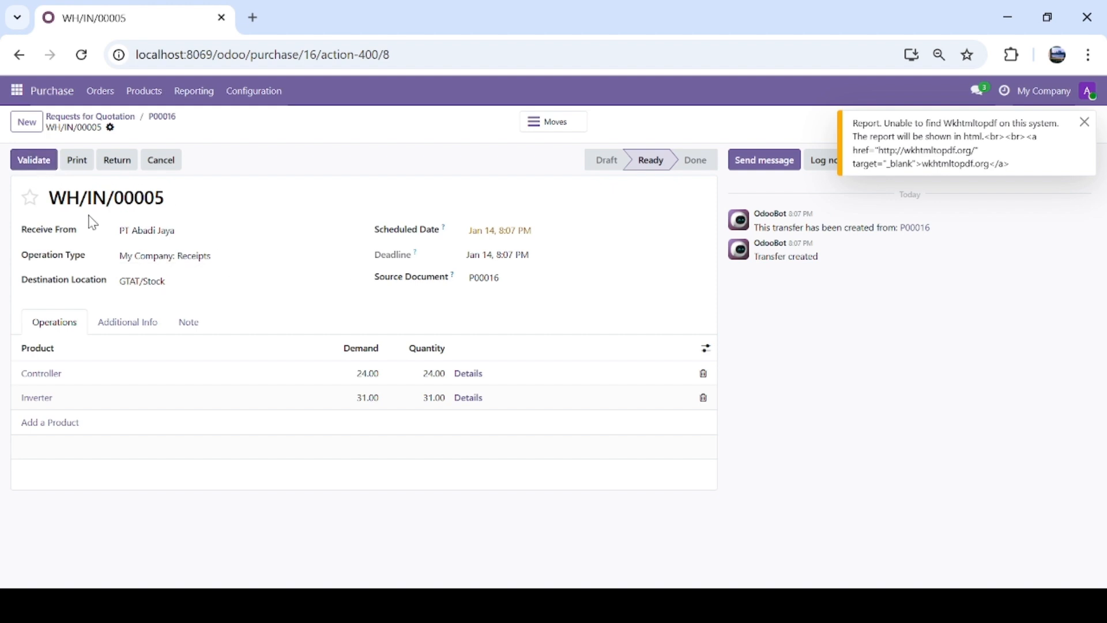
{"action": "left_click", "coordinate": [45, 167]}
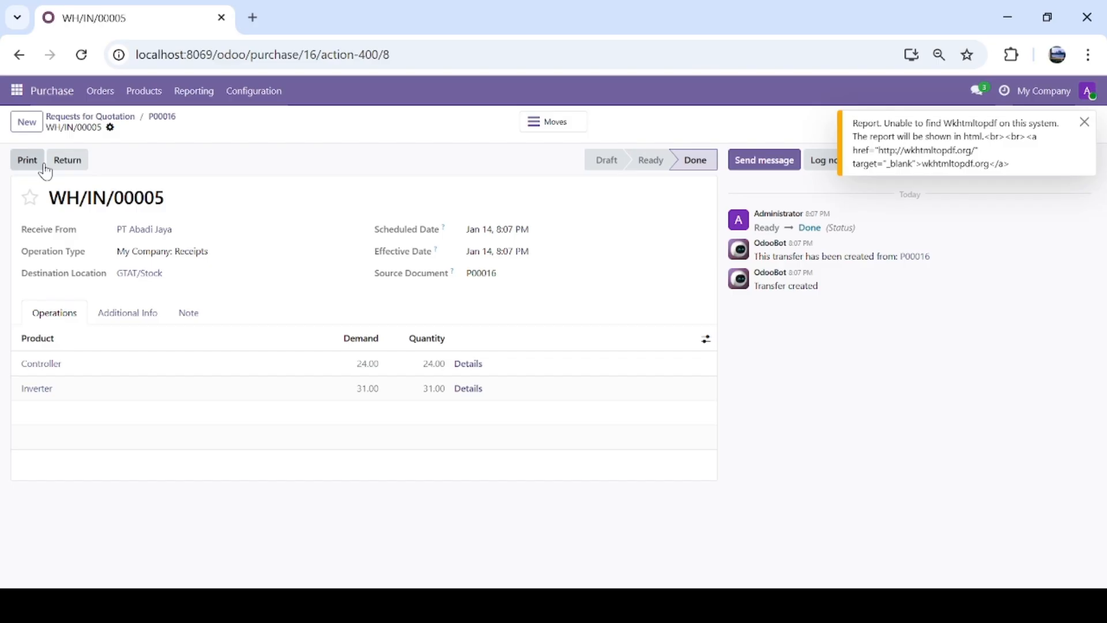
Step: Print the goods receipt note for the validated receipt and dismiss the report notifications
{"action": "left_click", "coordinate": [44, 167]}
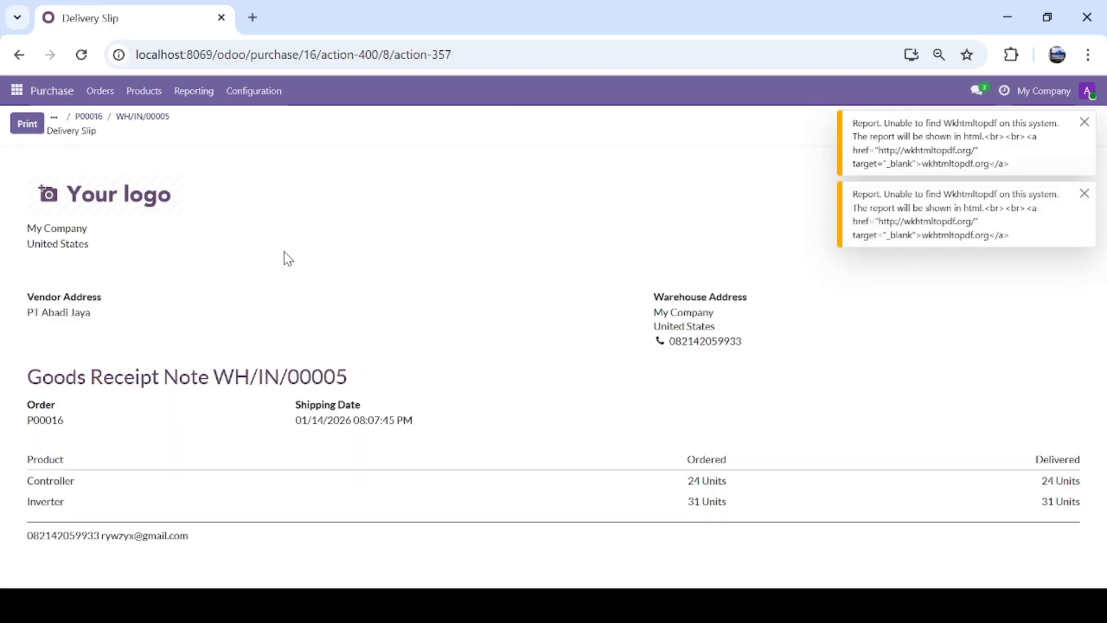
{"action": "left_click", "coordinate": [1084, 194]}
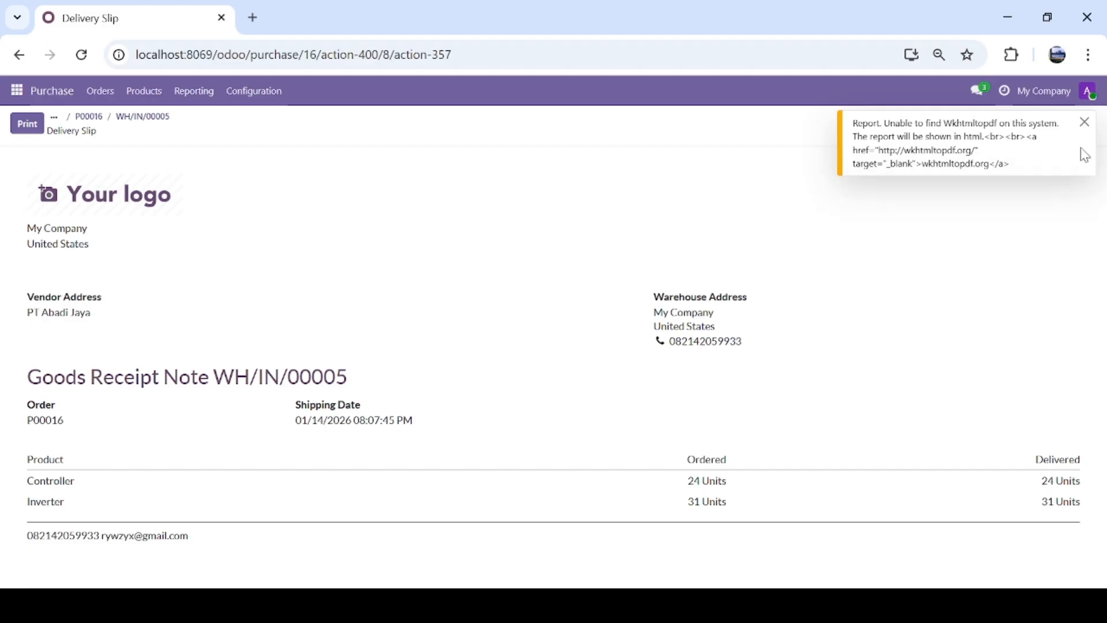
{"action": "left_click", "coordinate": [1084, 122]}
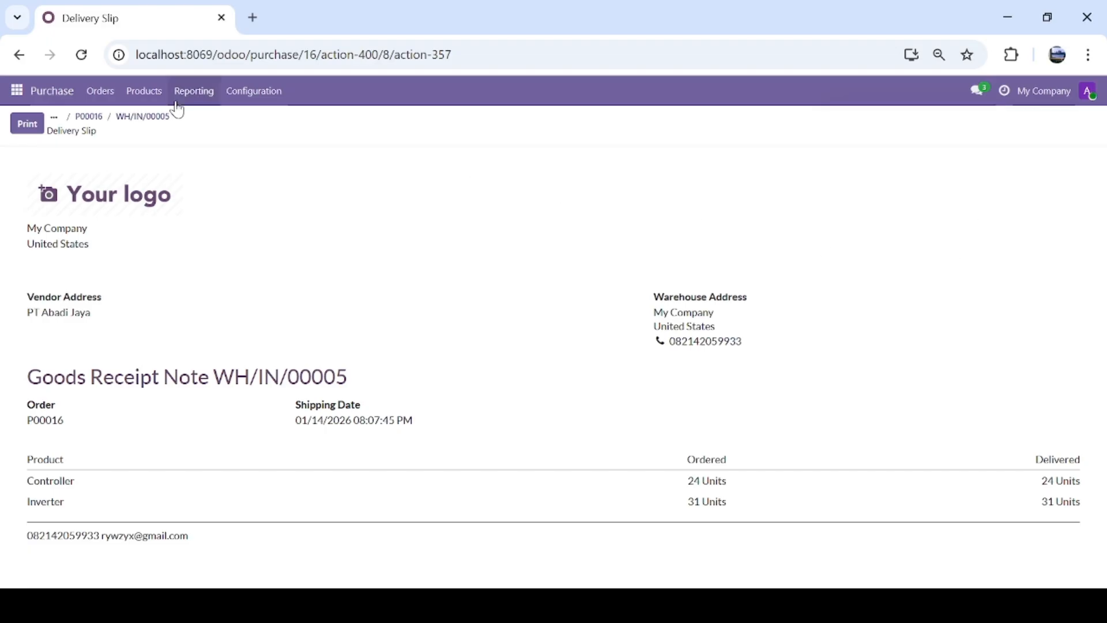
Step: Examine the on-hand quantities in the Purchase app's product list
{"action": "left_click", "coordinate": [142, 92]}
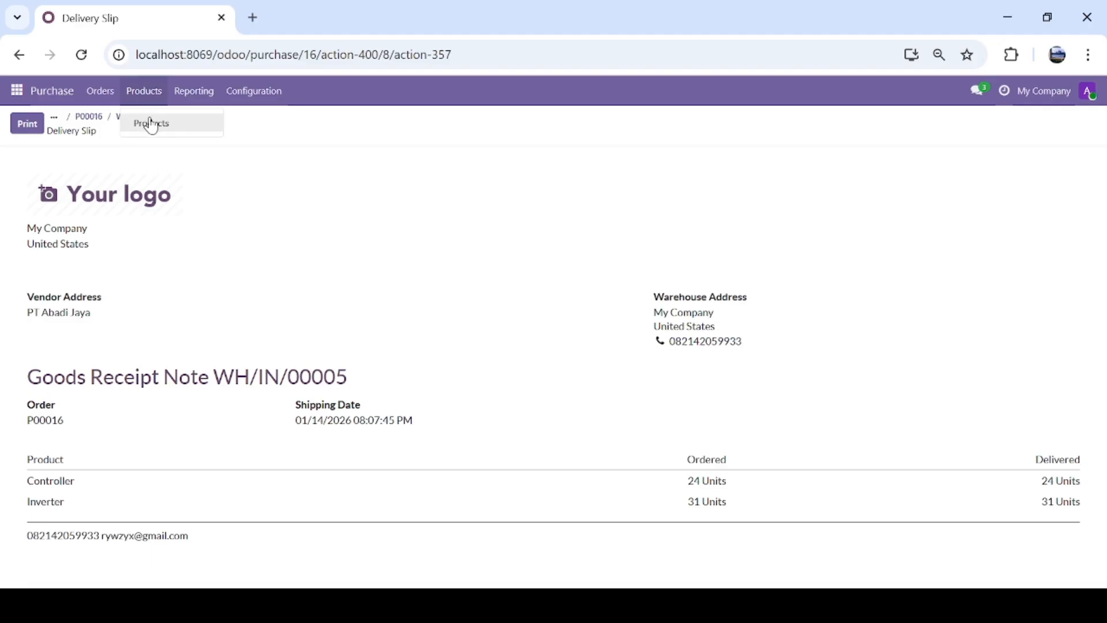
{"action": "left_click", "coordinate": [145, 121]}
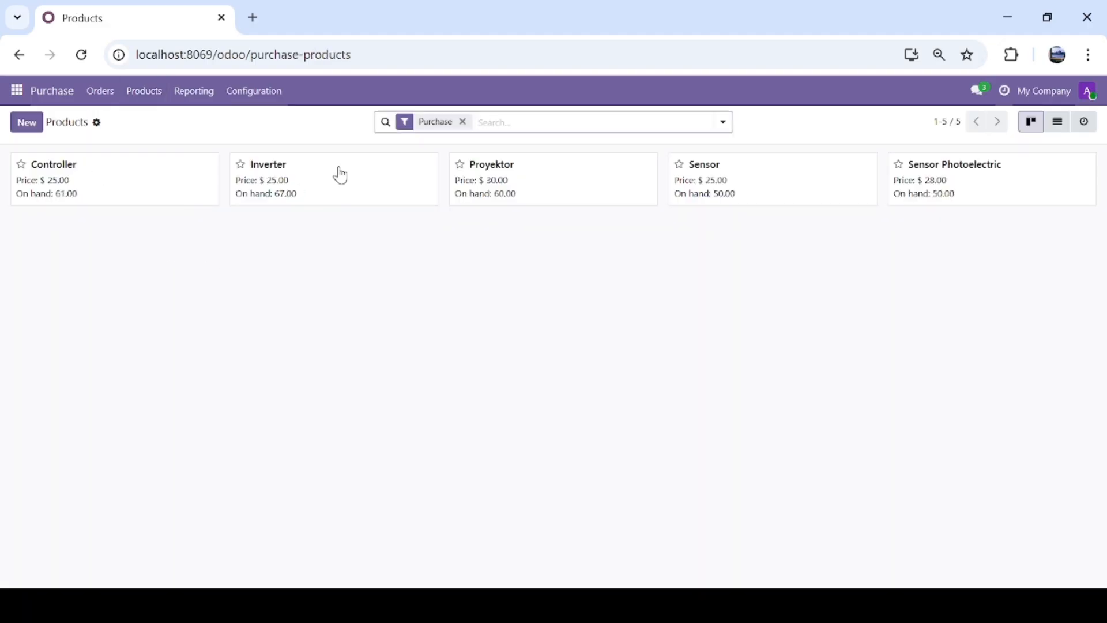